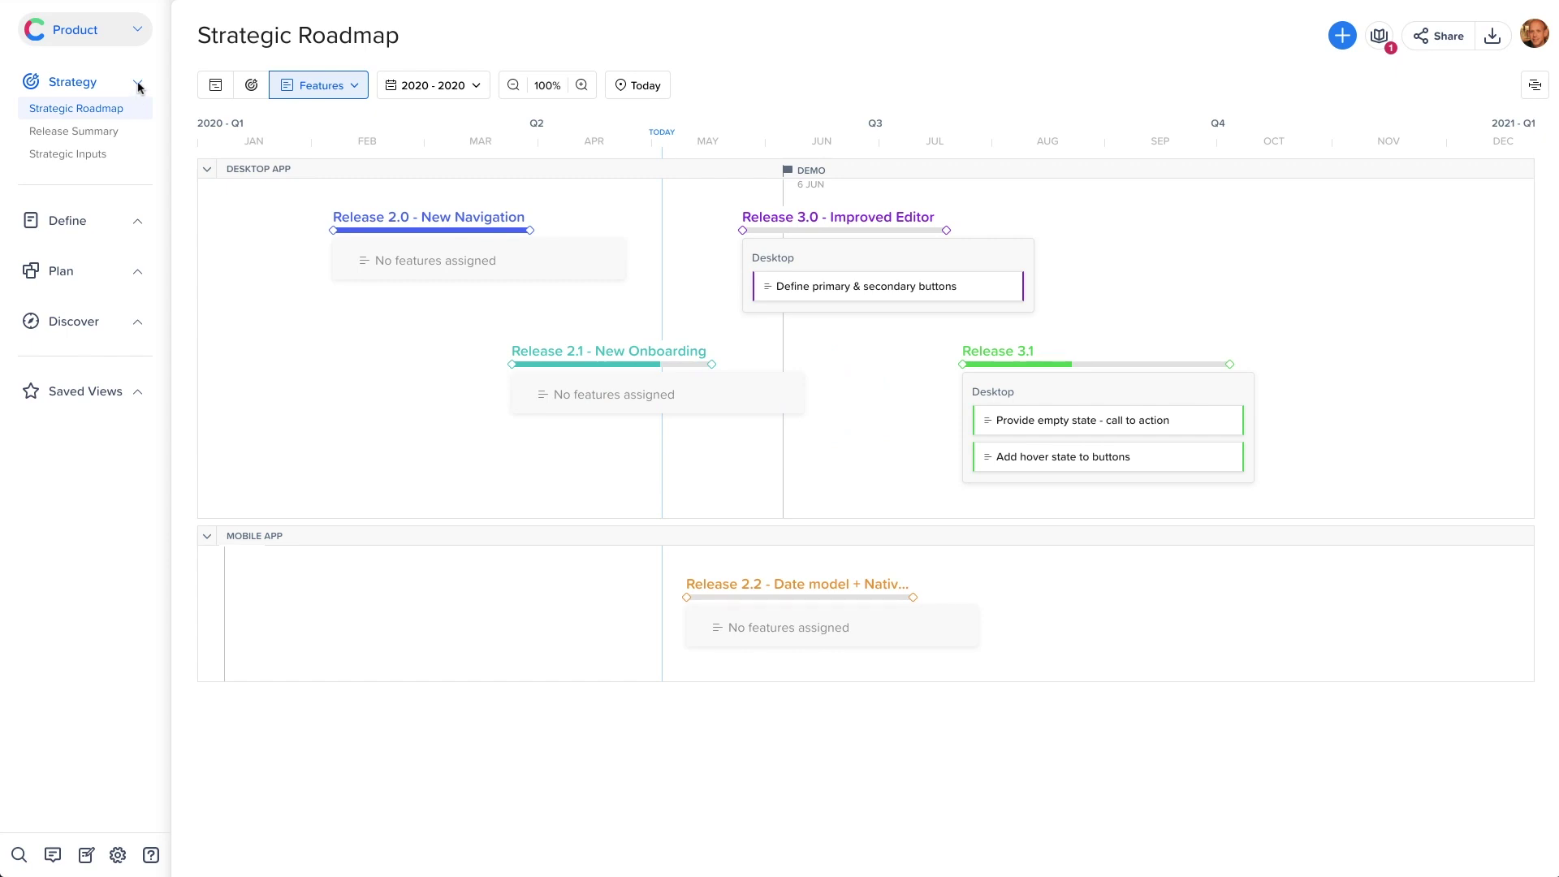
Collapse Strategy, expand Define and go to the Spec Editor
click(138, 86)
click(138, 155)
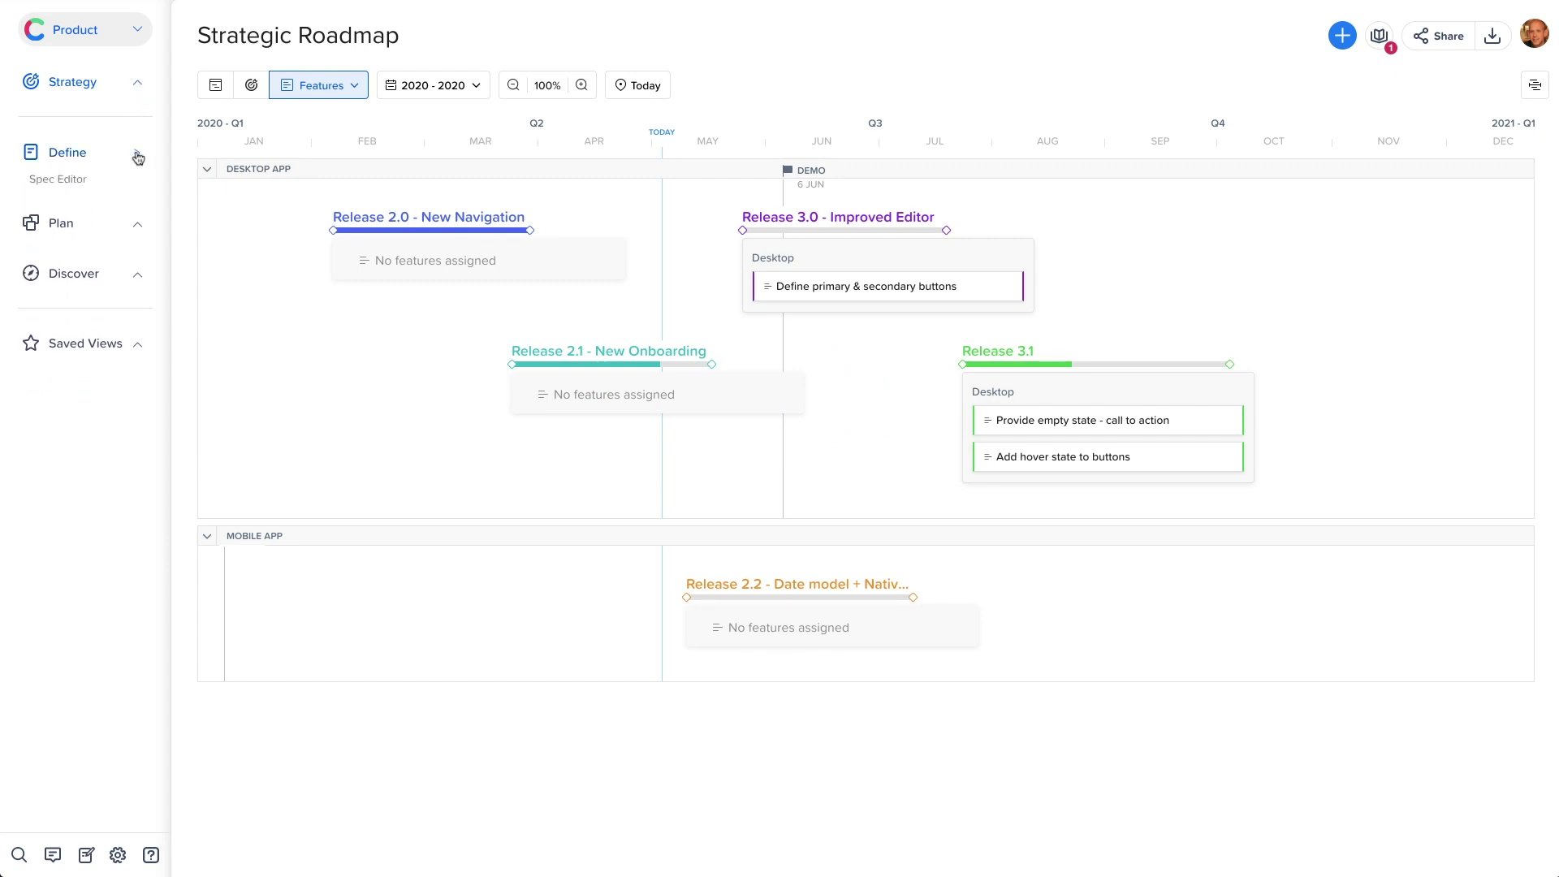
click(122, 183)
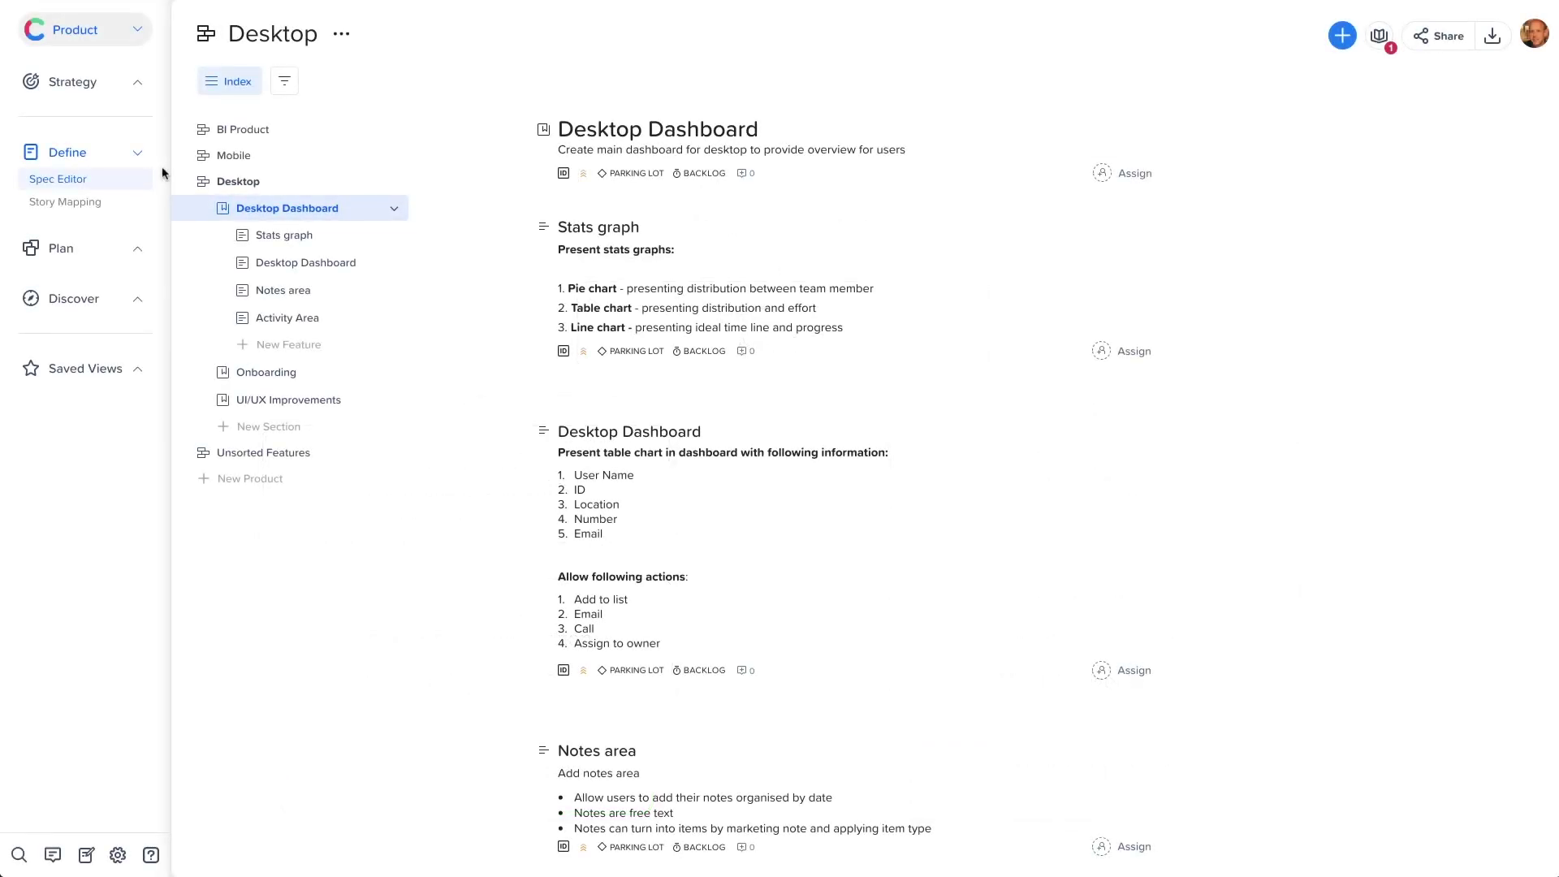
Start a new feature below Activity Area in the Desktop Dashboard section
click(274, 345)
Name the feature 'Capacity Tracker', paste its description and bold 'Capacity Planning'
text(C)
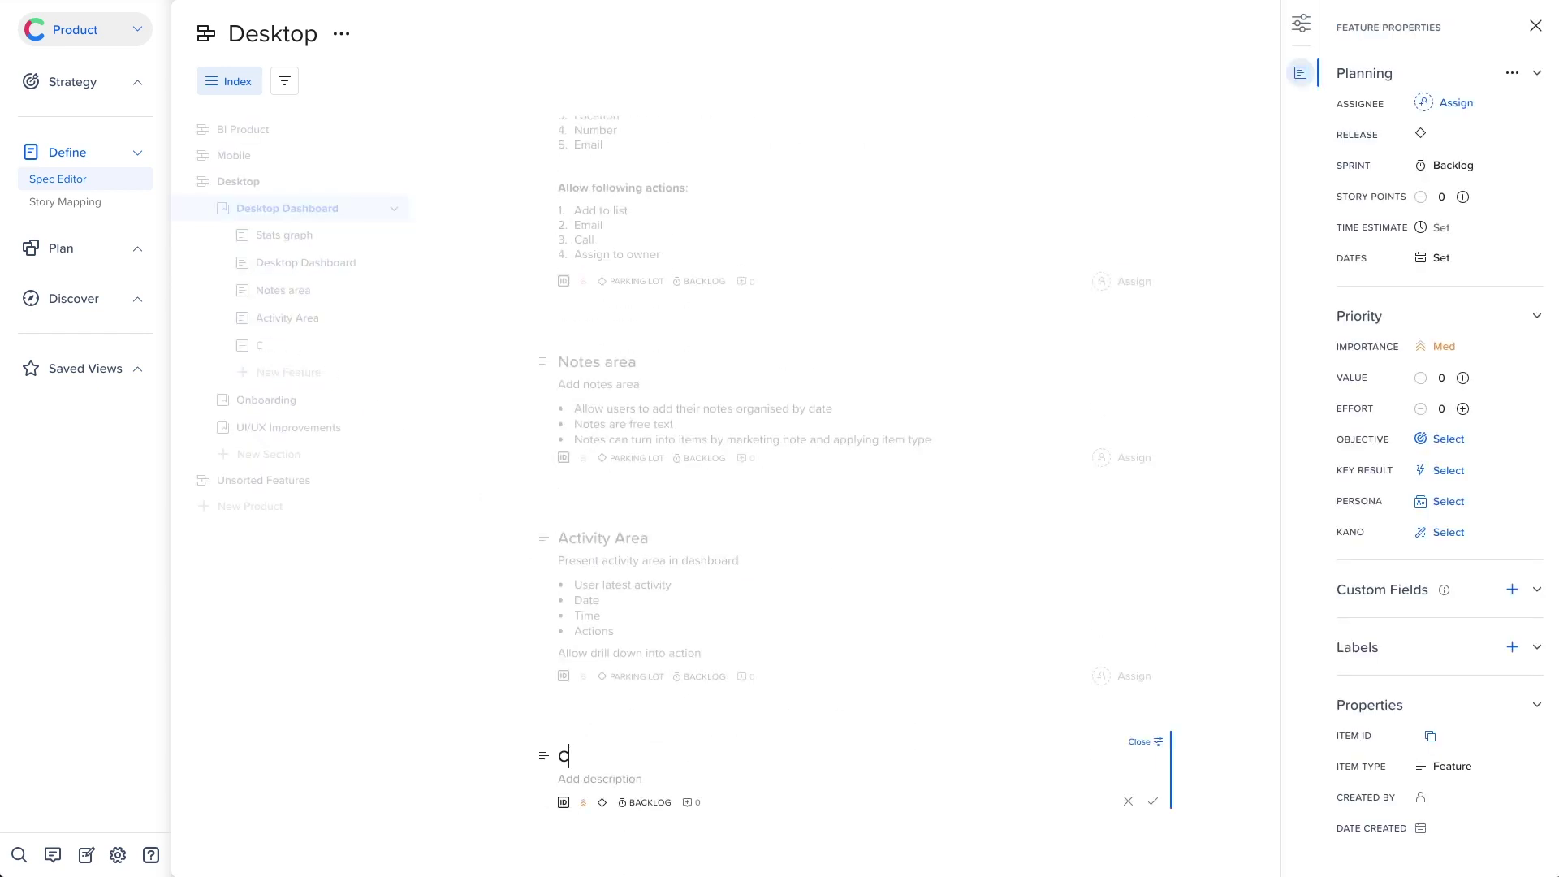
text(apacity Tracker)
click(628, 779)
text(Implement bar to indicate state of Capacity Planning)
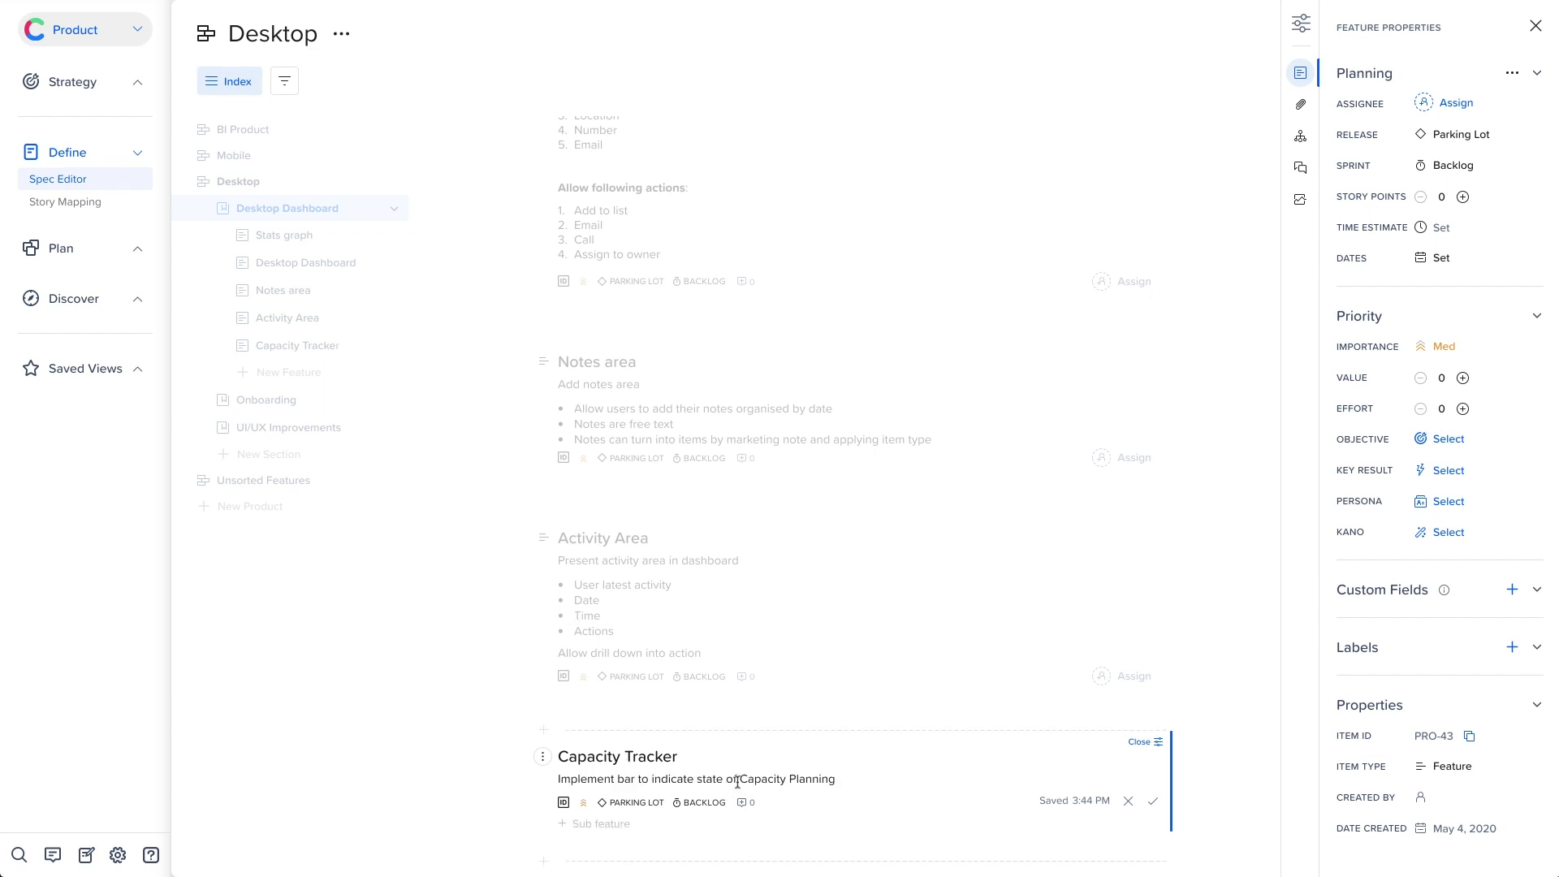
drag(740, 781, 860, 780)
click(752, 751)
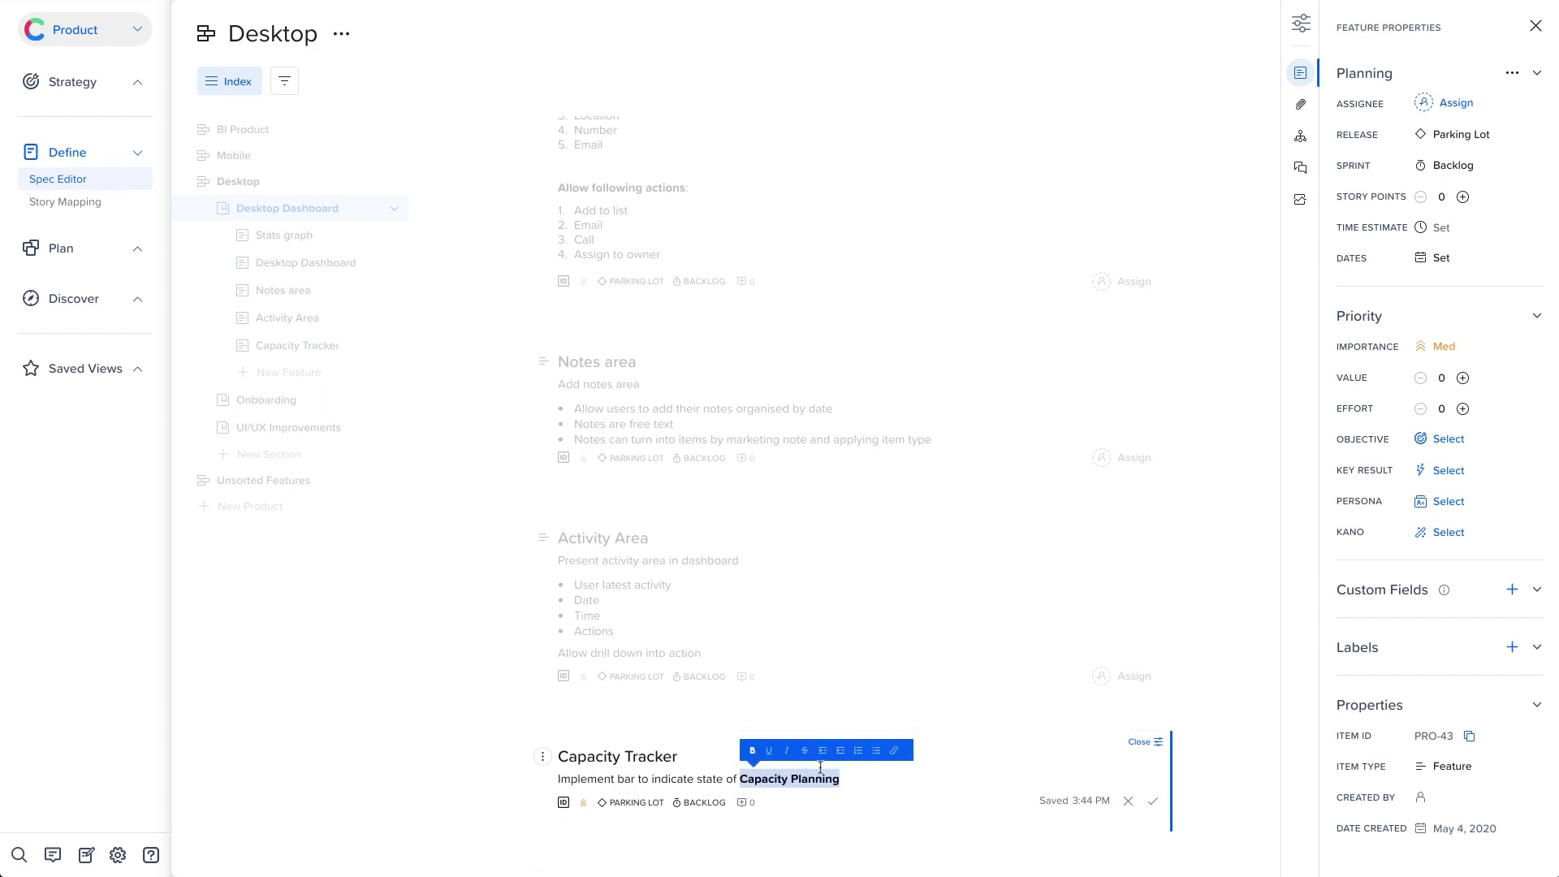
Add lines 'one' and 'two' as a numbered list and save the feature
click(845, 778)
key(Return)
text(one)
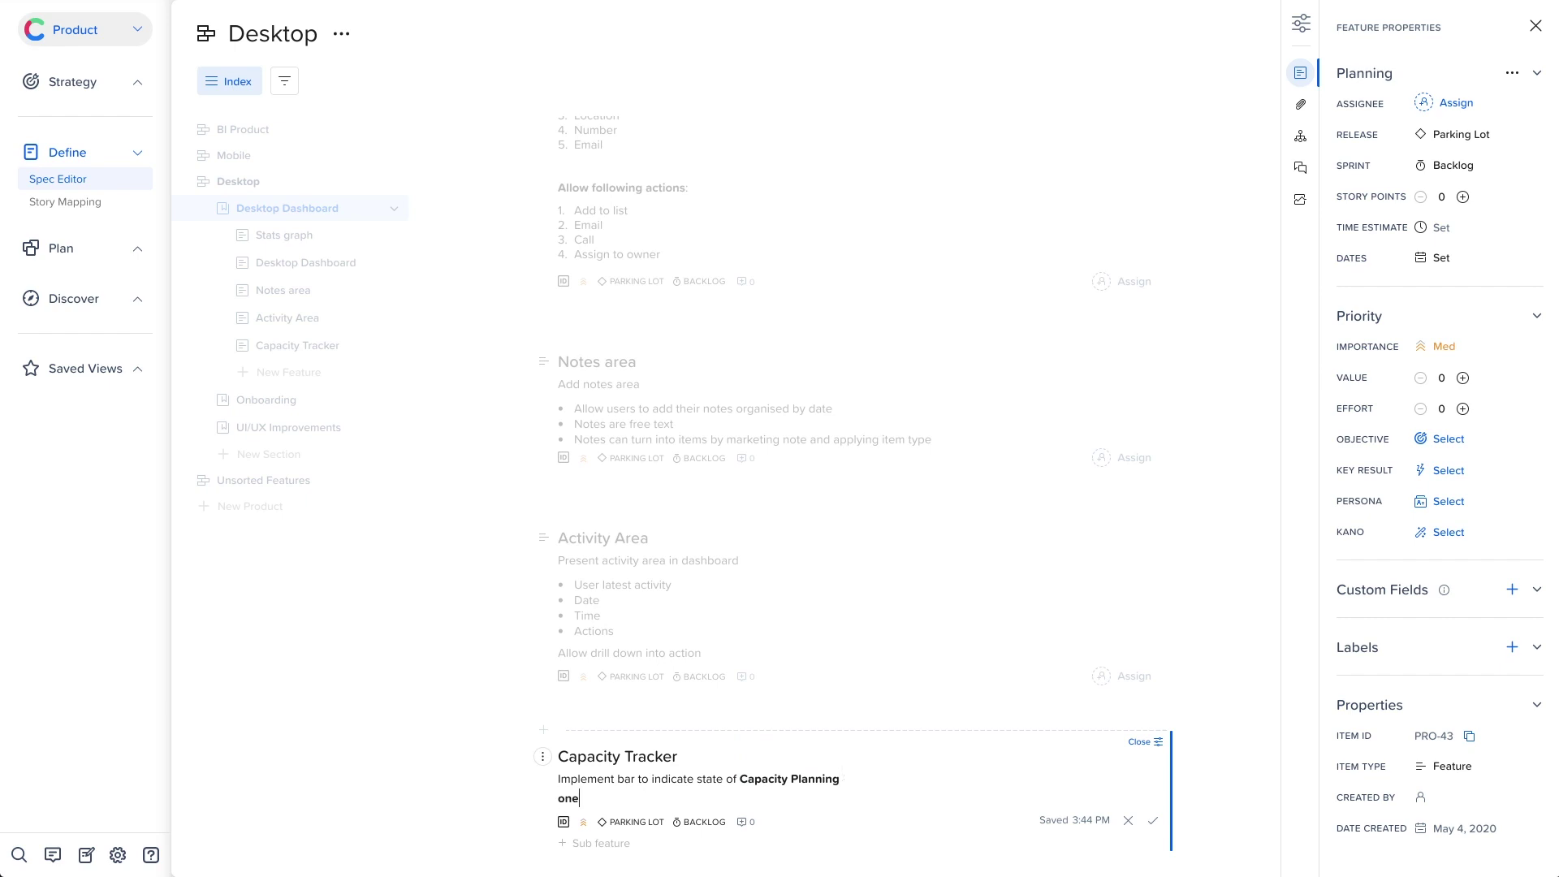
key(Return)
text(two)
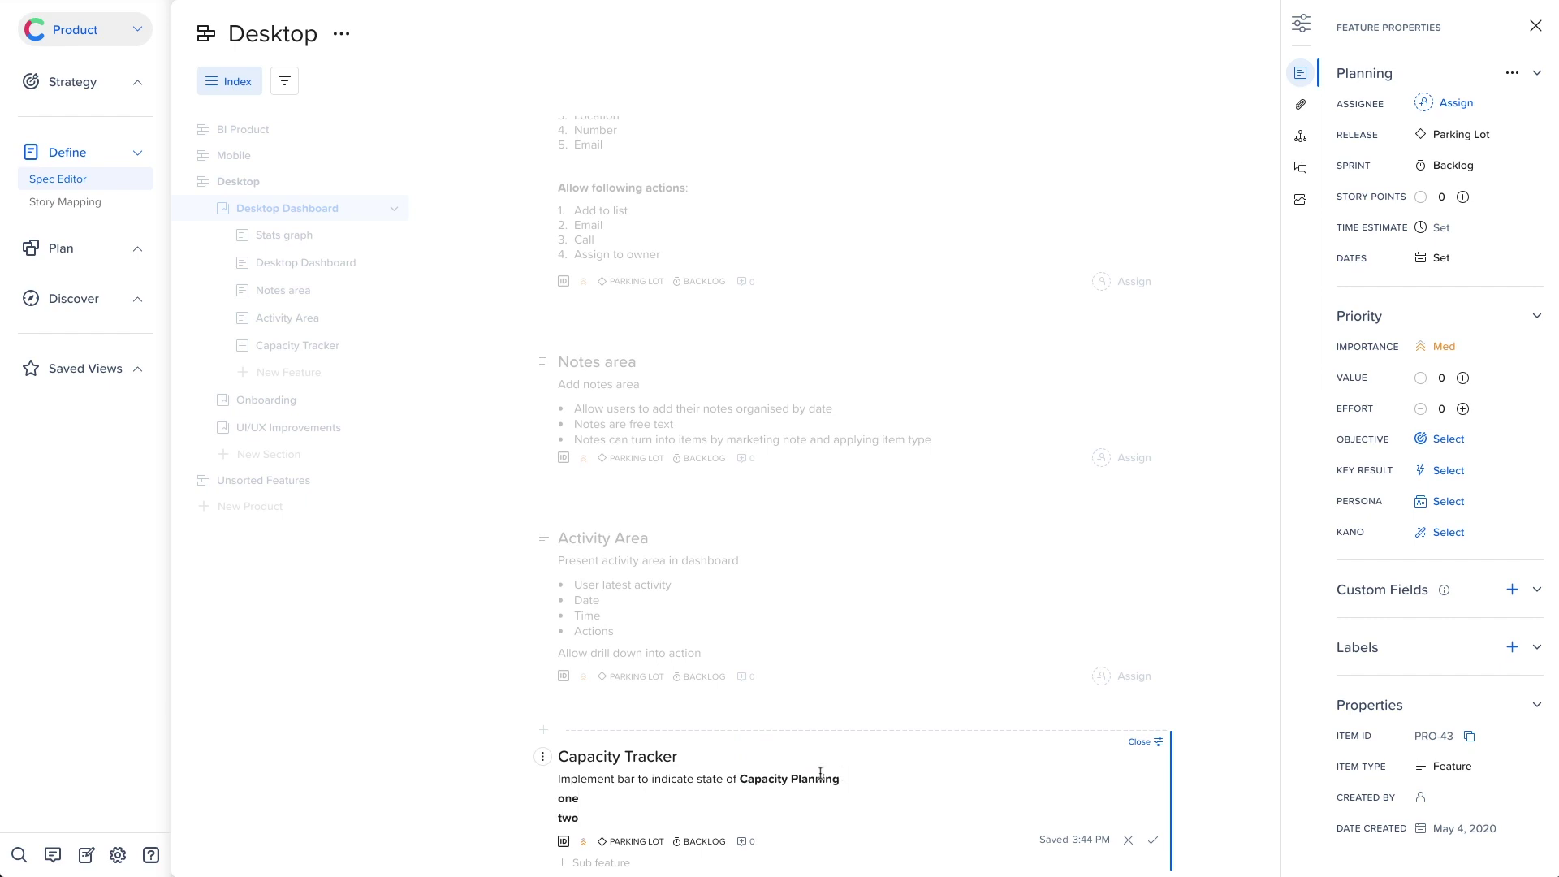
drag(619, 817, 558, 799)
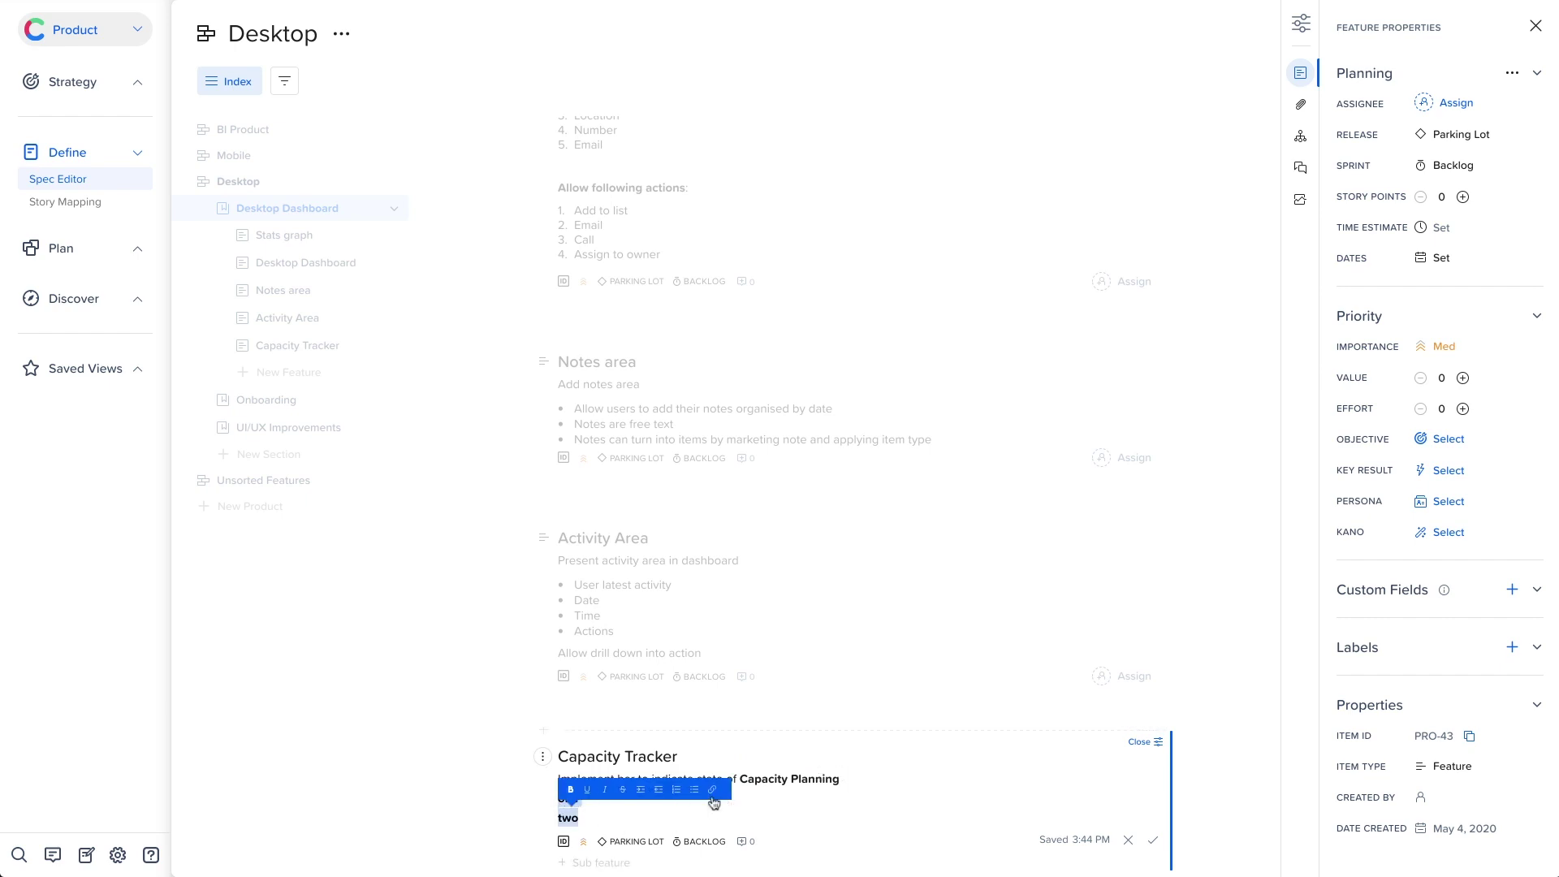
click(676, 789)
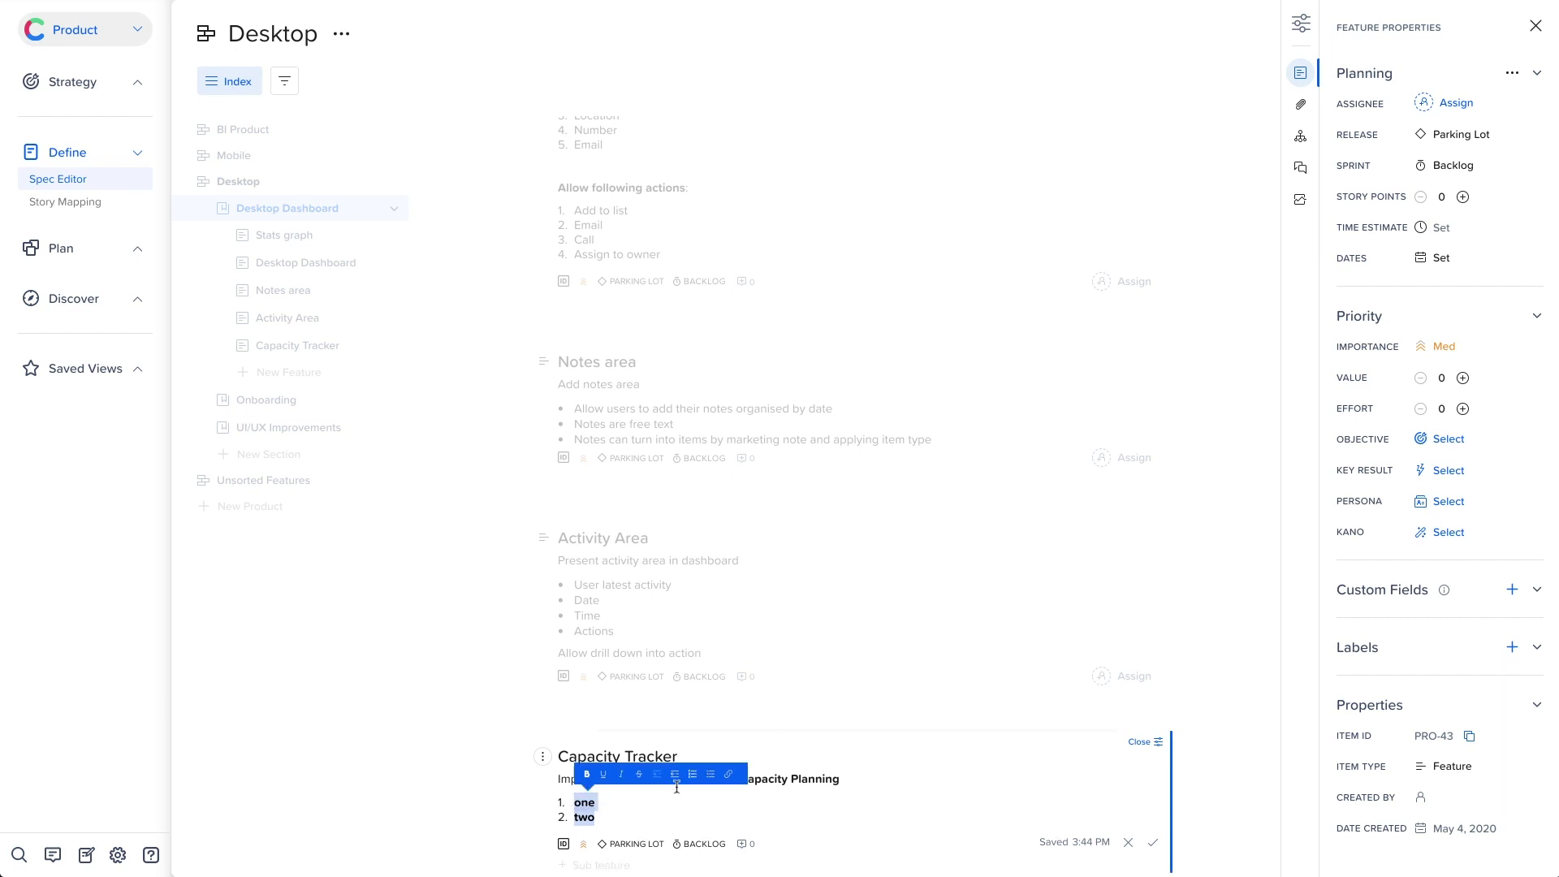
click(1151, 848)
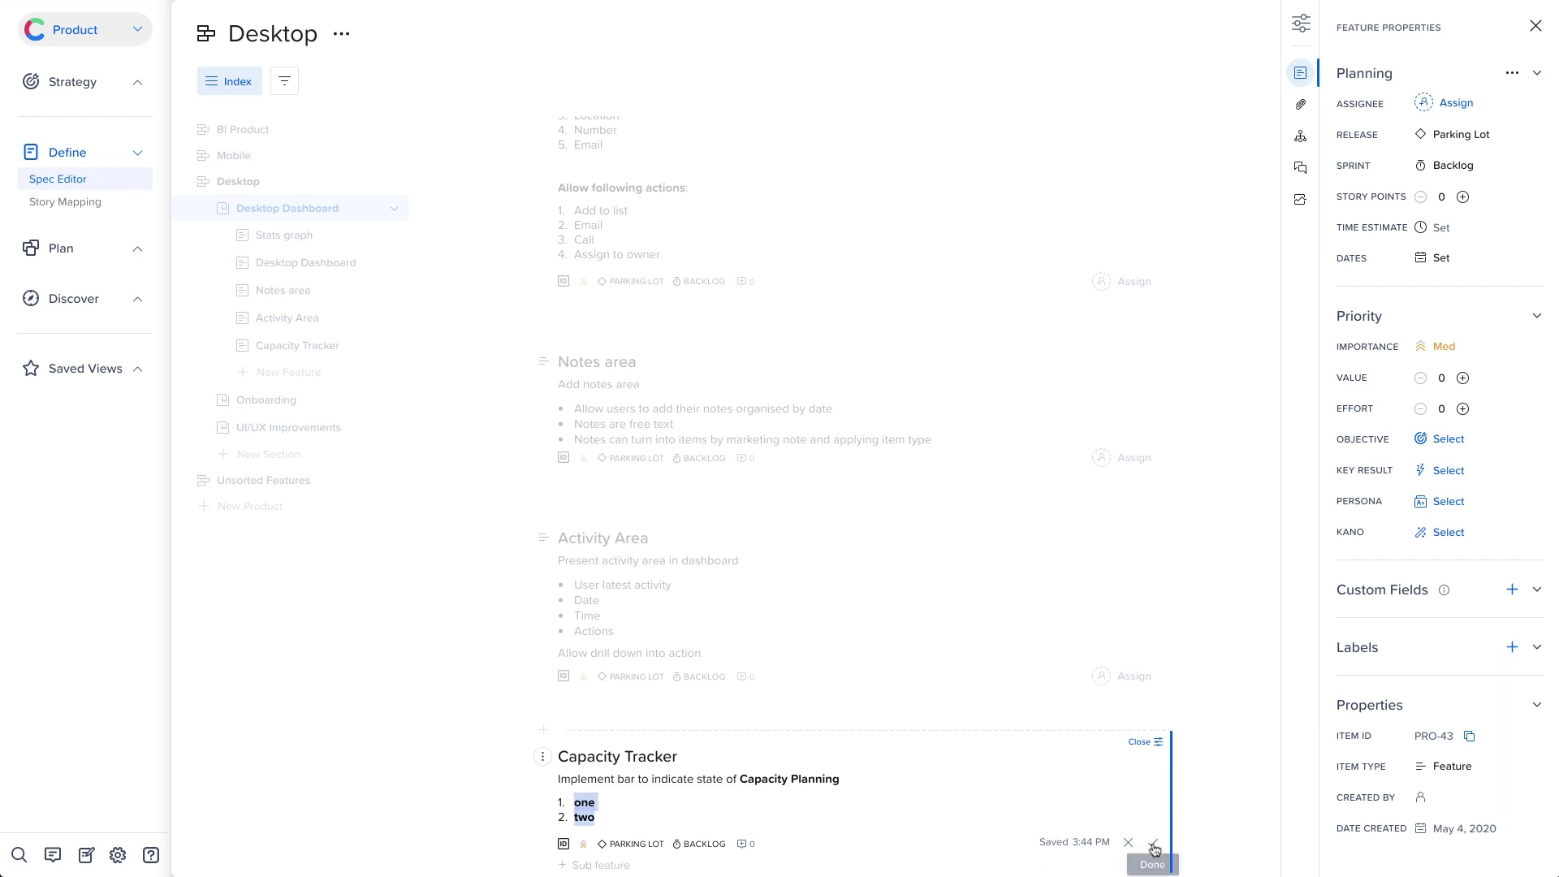
click(545, 758)
Attach today's sprint capacity screenshot file to the Capacity Tracker item
click(609, 676)
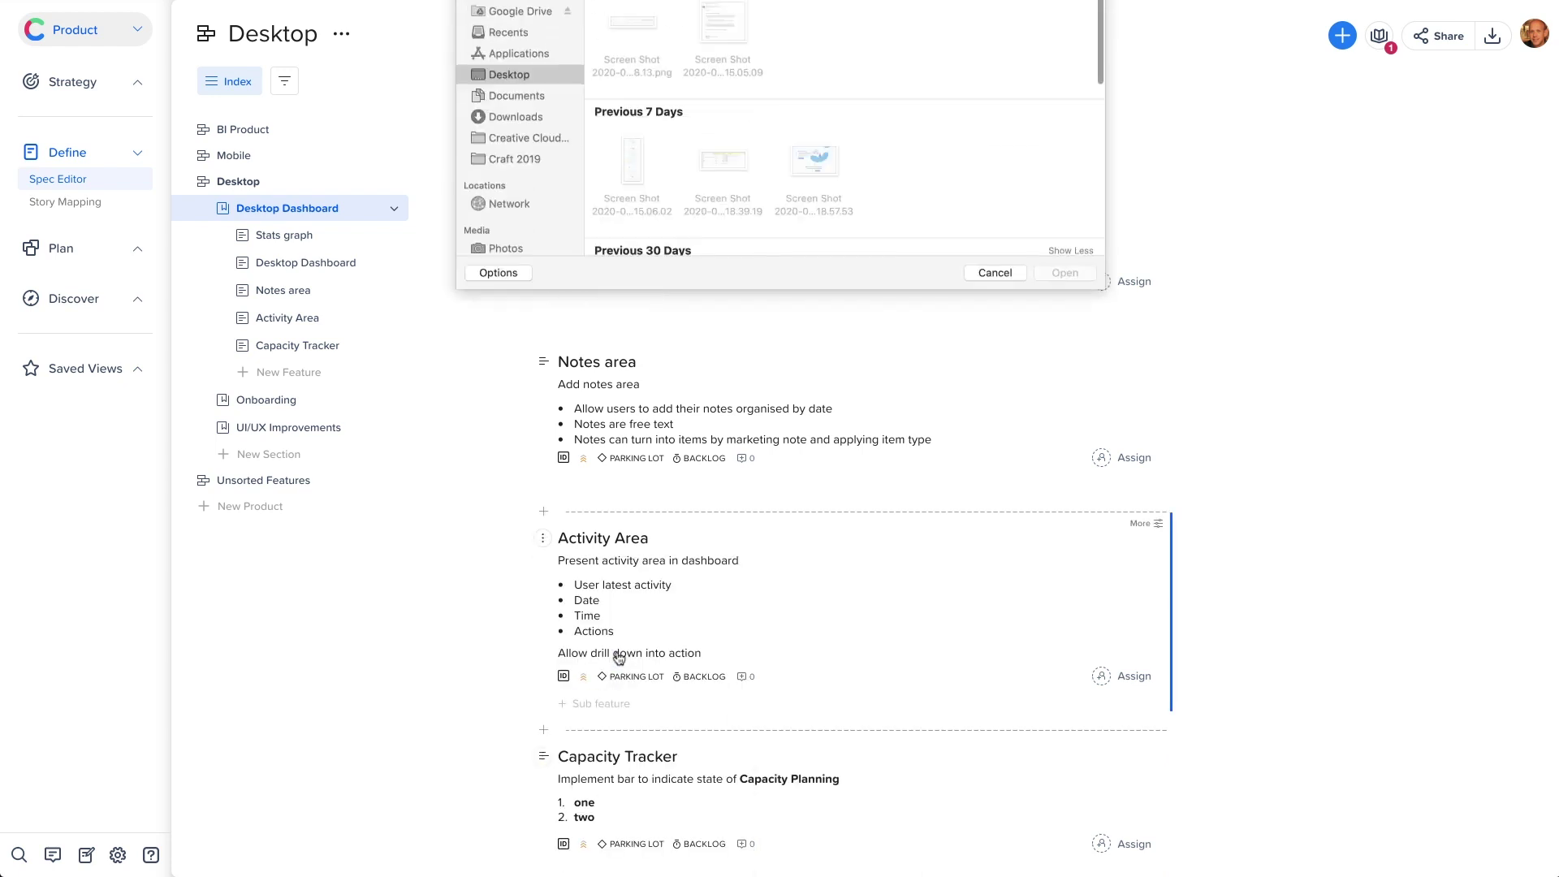
double_click(633, 69)
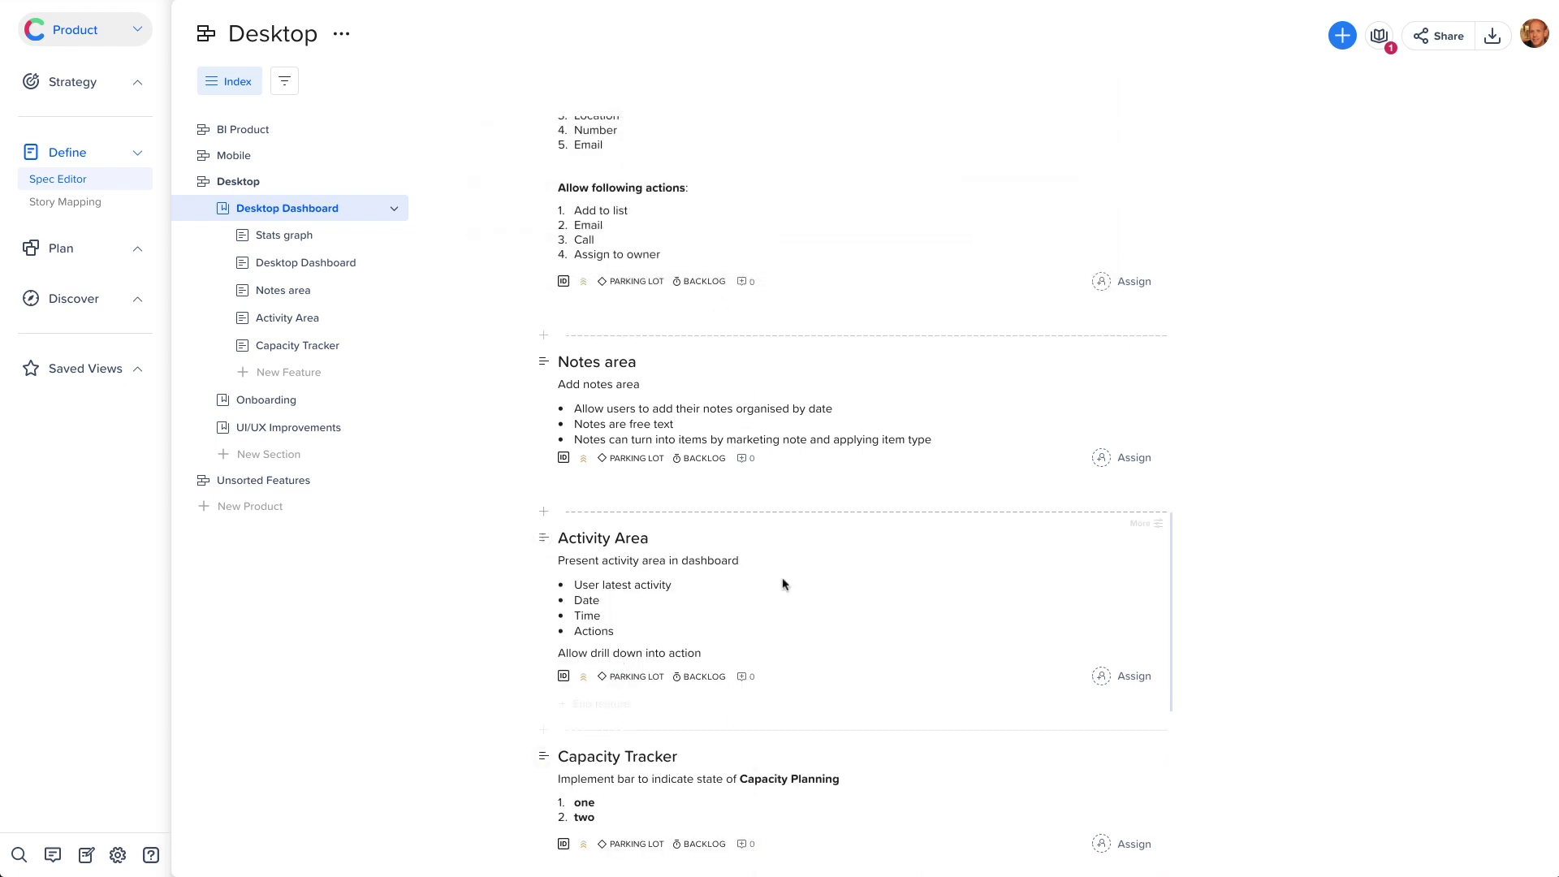
scroll(778, 687, down, 4)
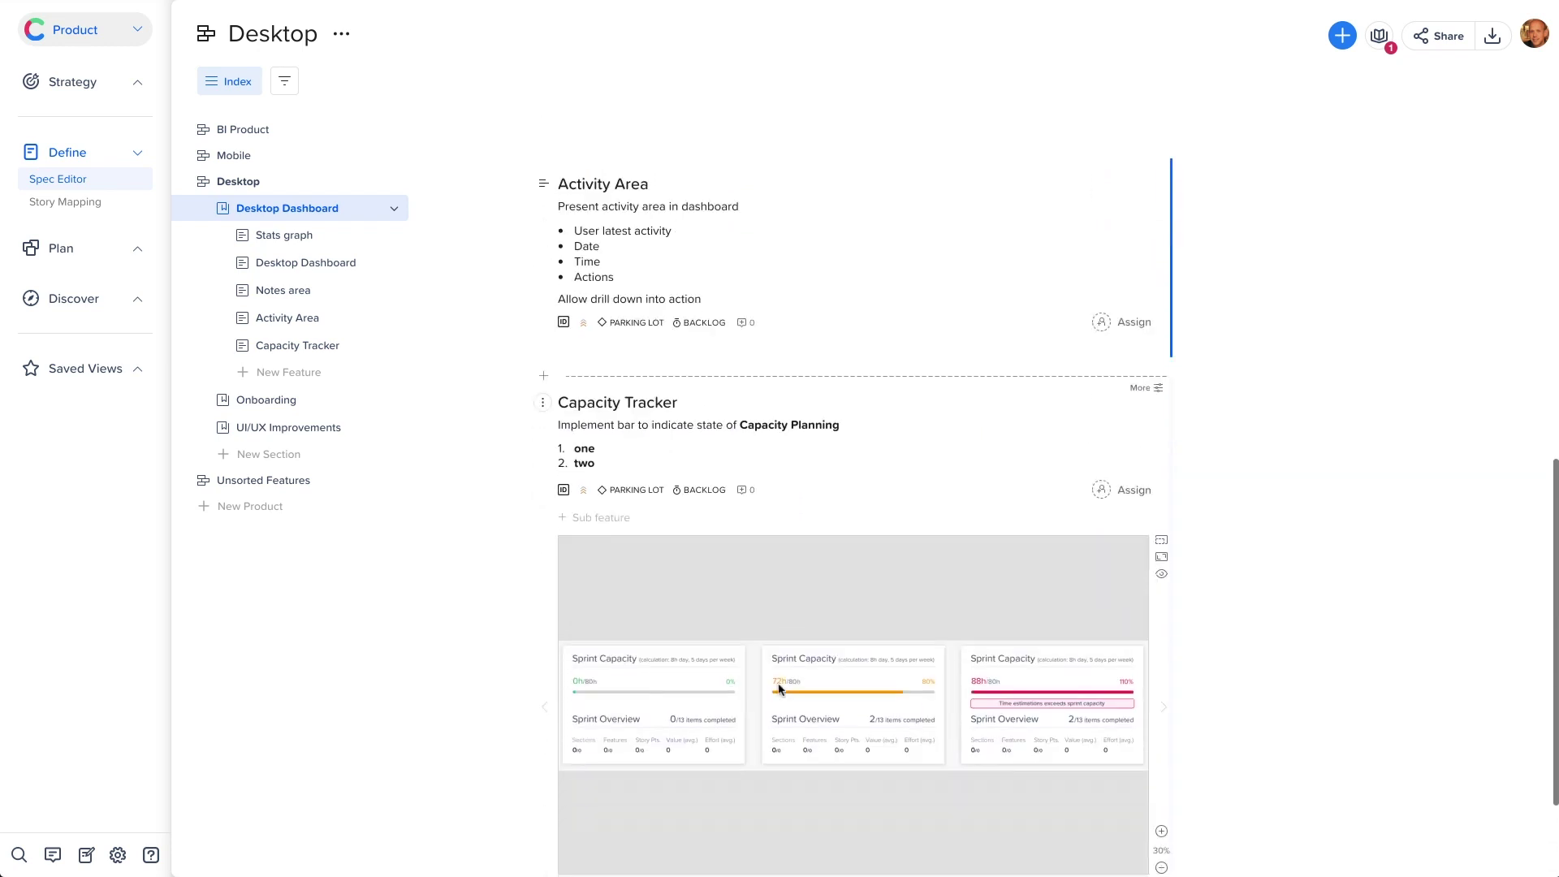
scroll(778, 687, down, 2)
mouse_move(717, 693)
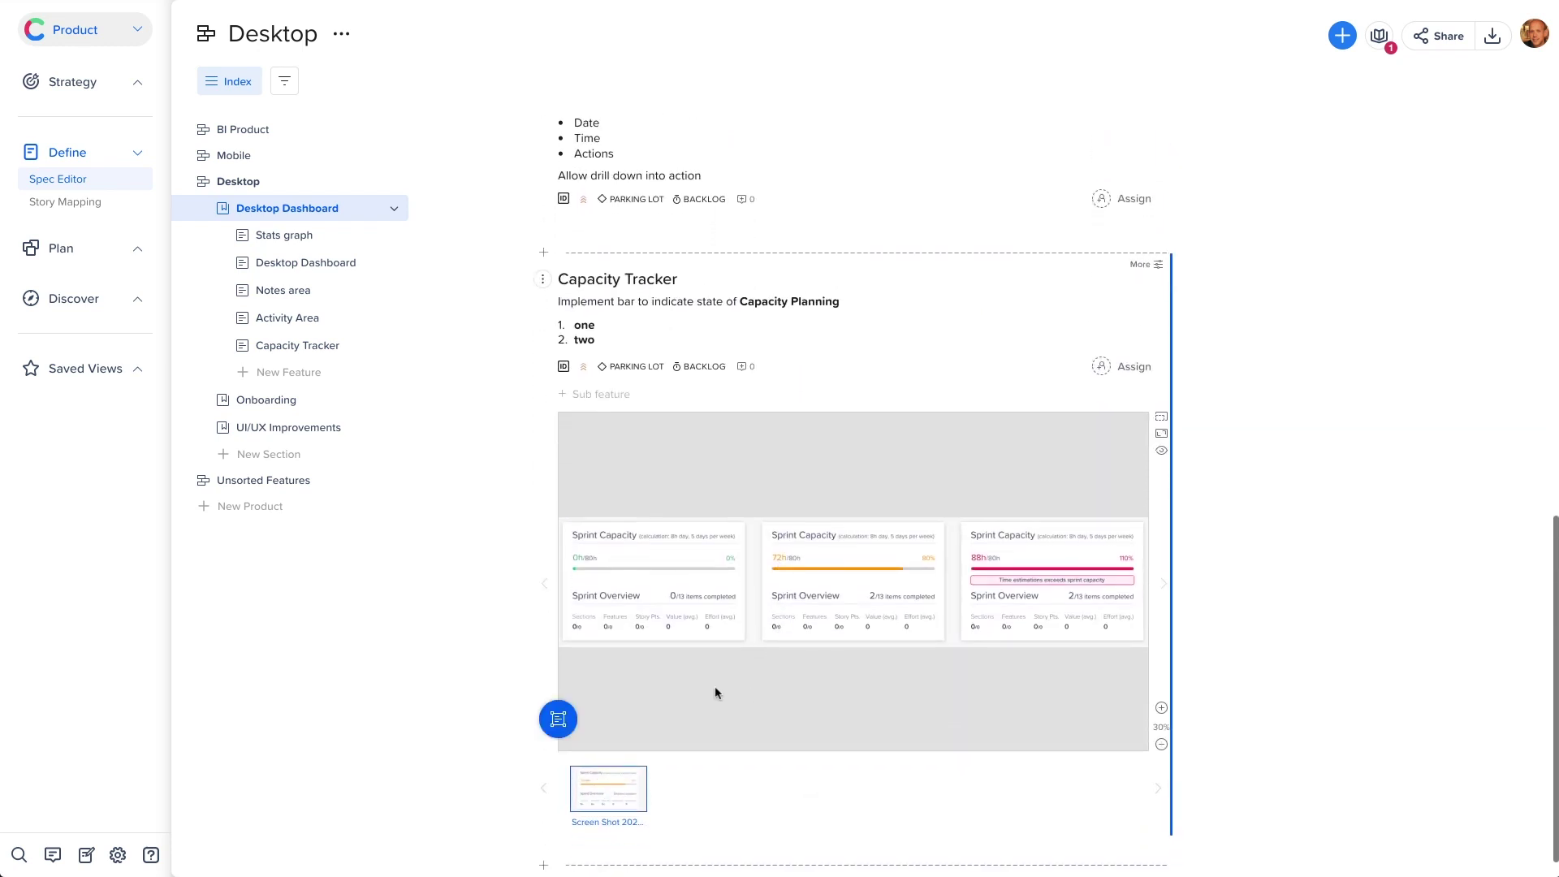
Box the middle card's capacity bar as annotation 'Tracker' and assign it to R&D
click(566, 722)
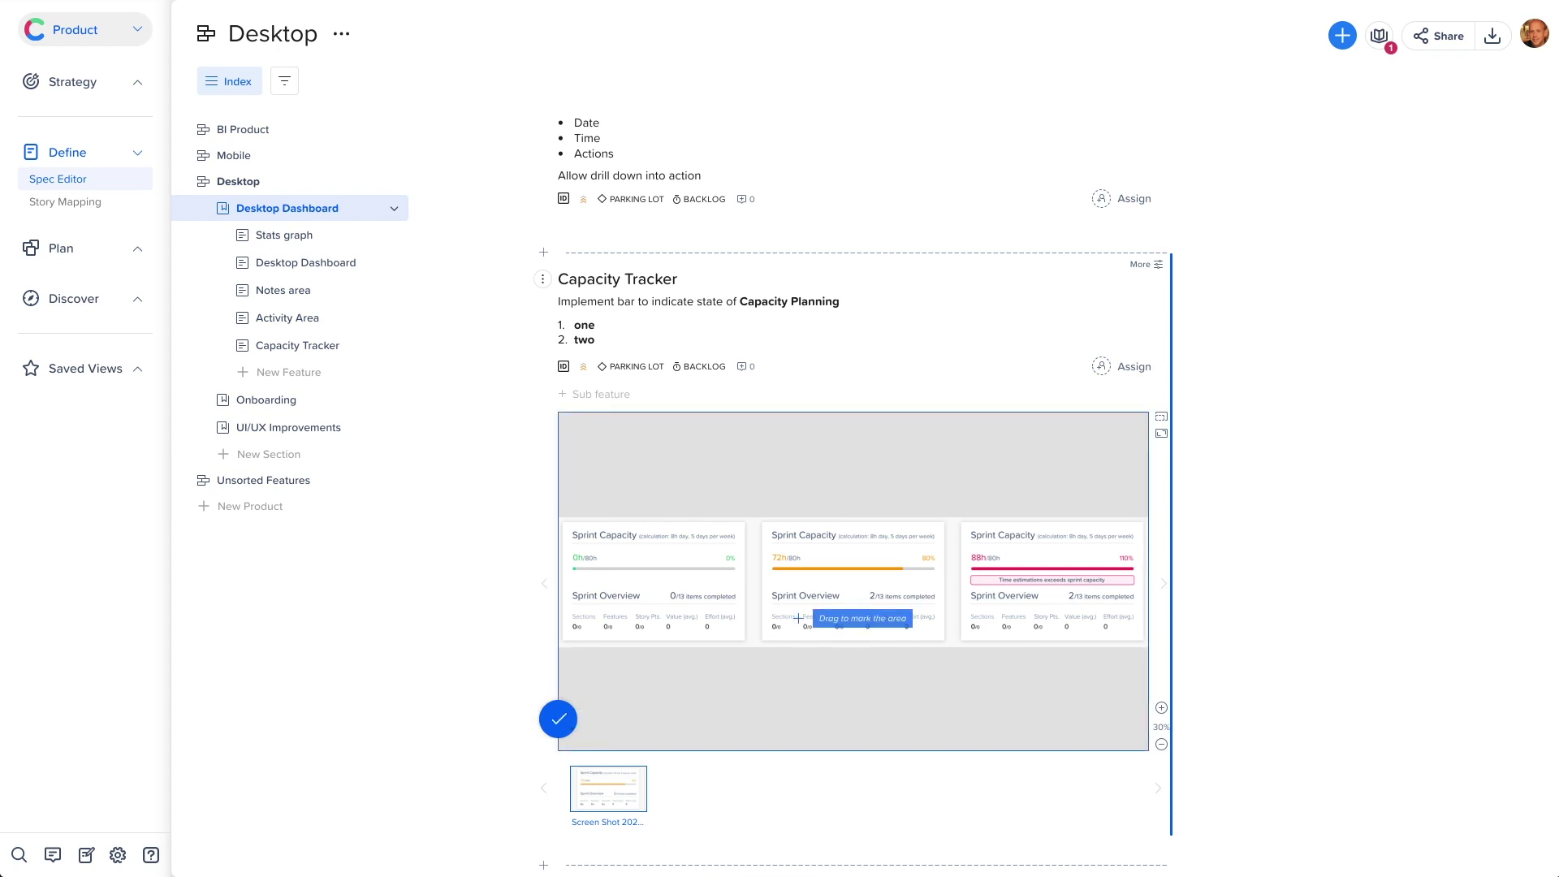
drag(763, 551, 941, 582)
text(Tracker)
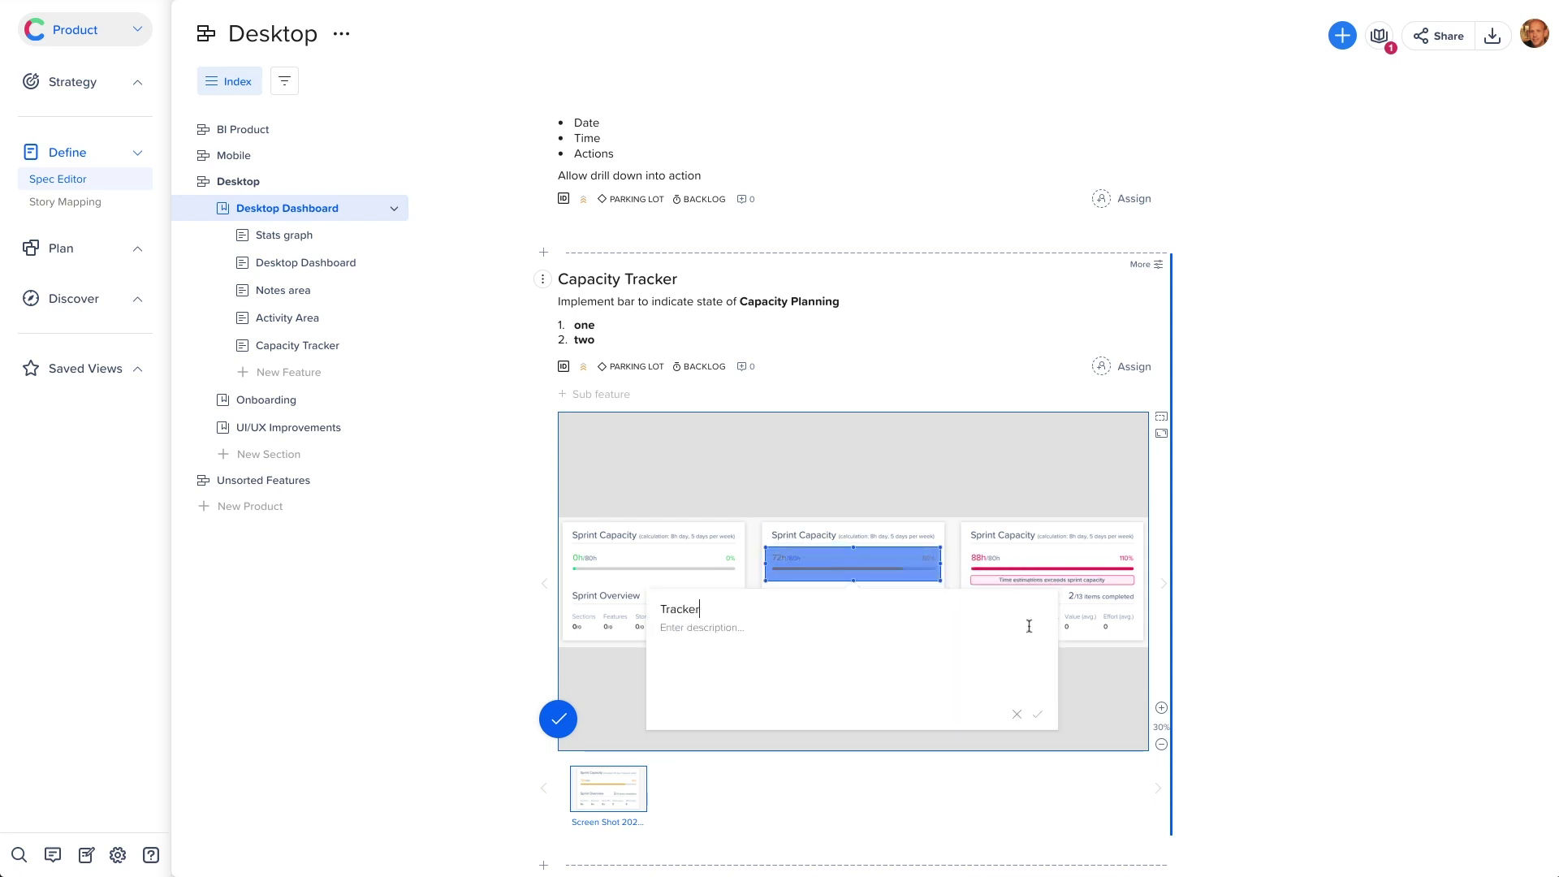
click(1038, 715)
scroll(1047, 731, down, 3)
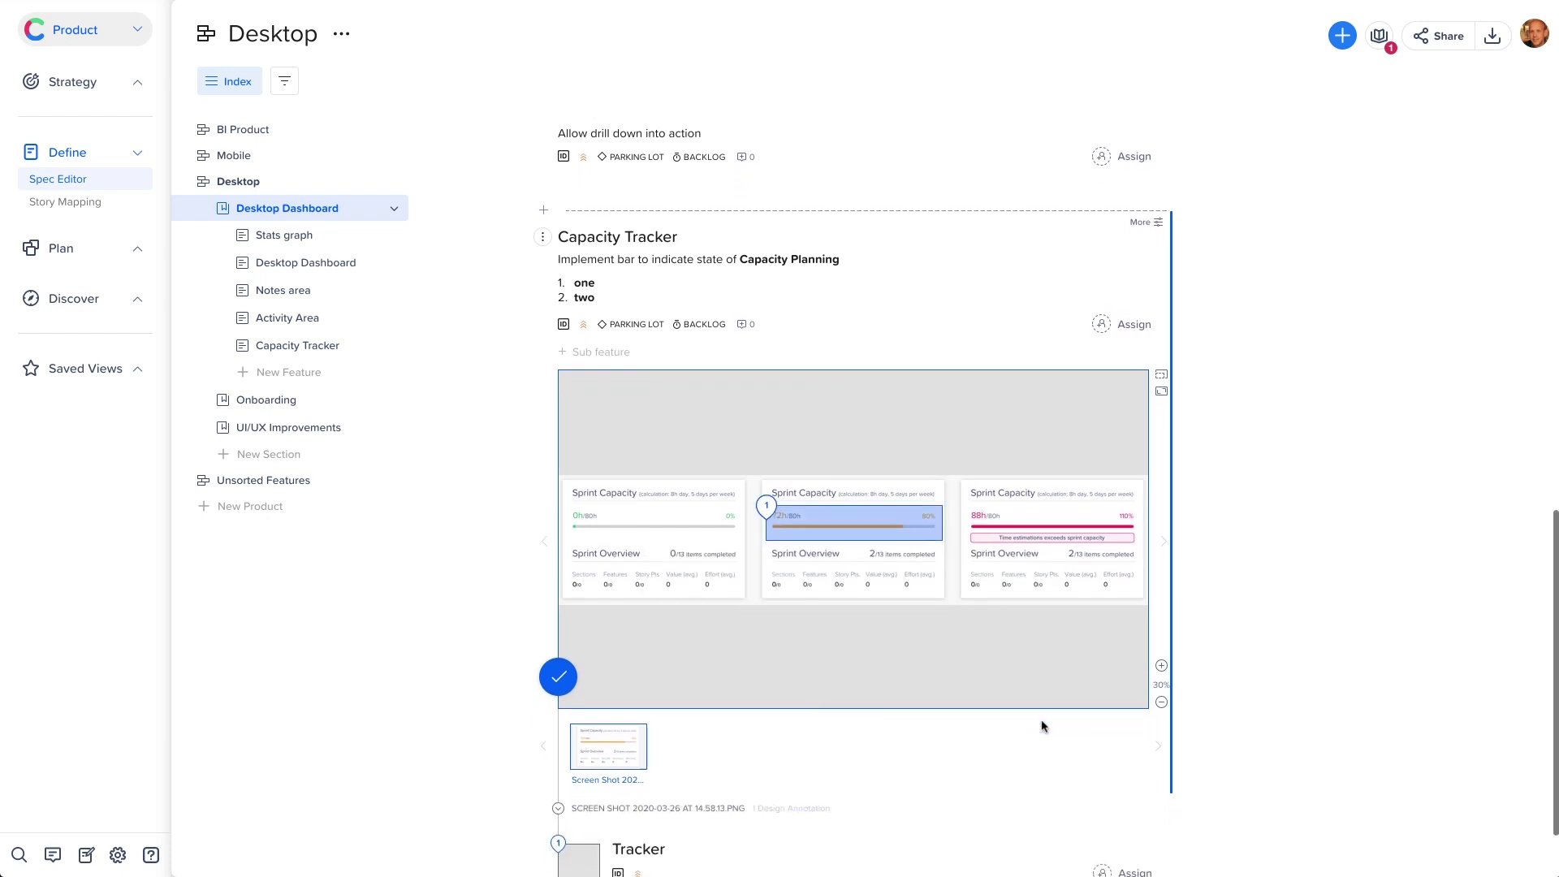
click(1103, 787)
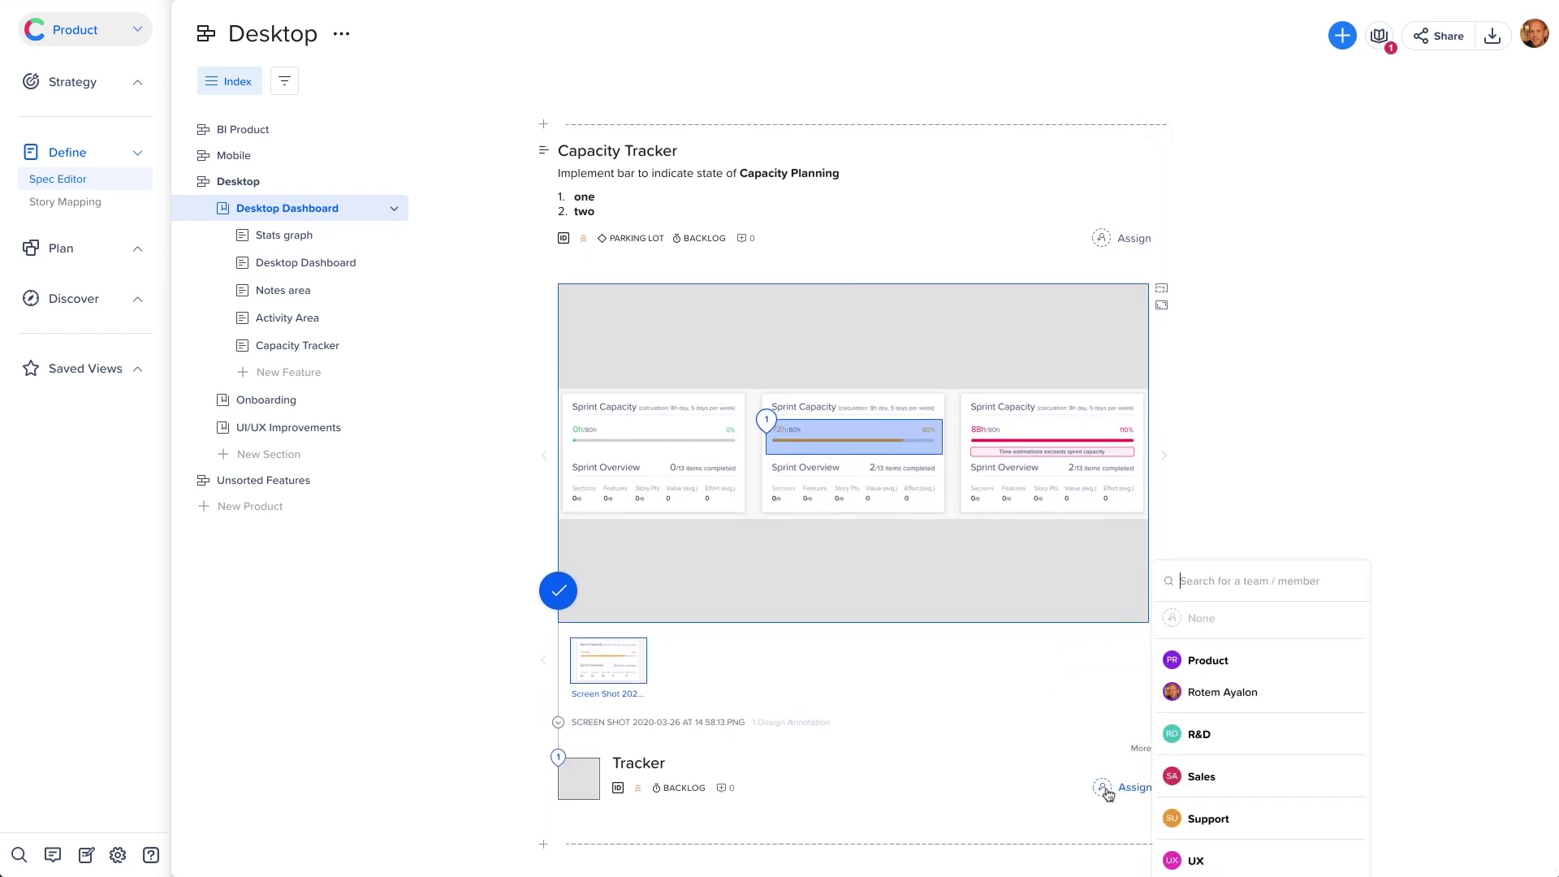
click(1184, 735)
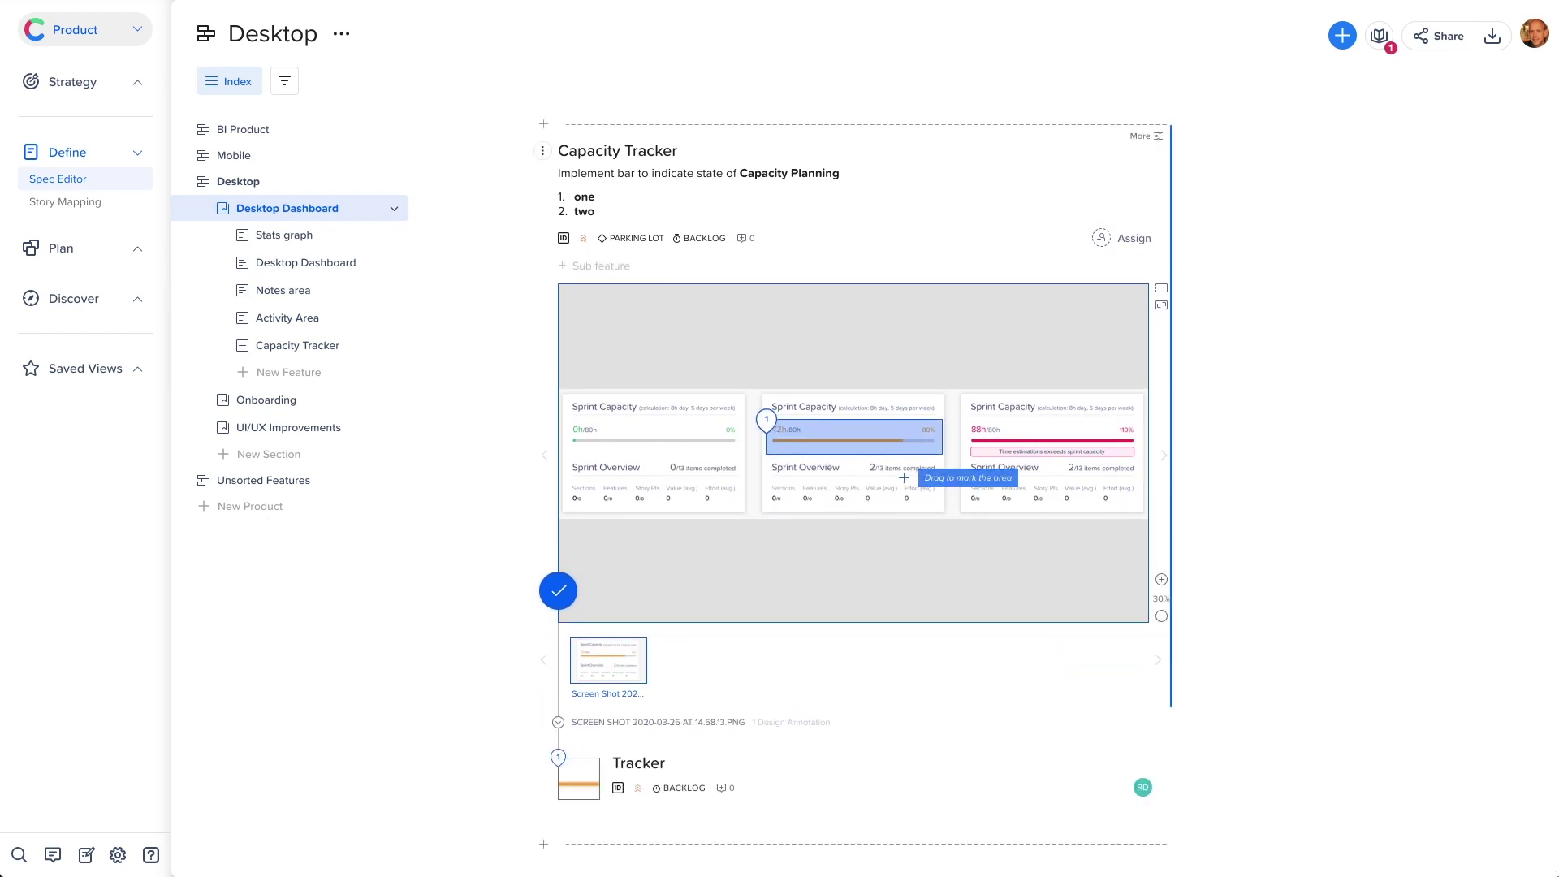
scroll(812, 528, up, 3)
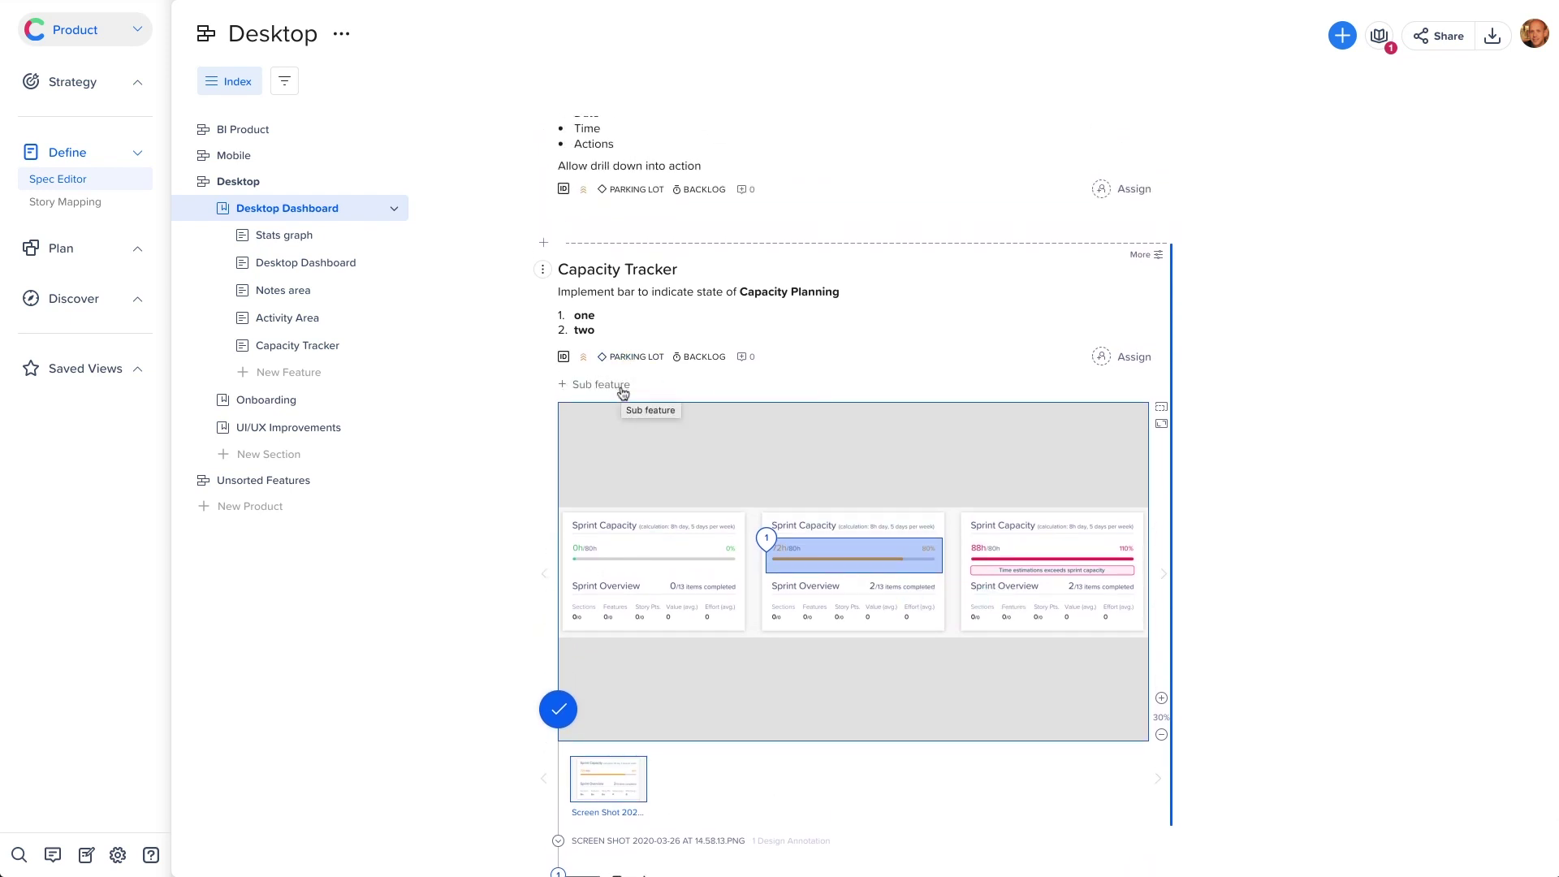
Enter sub-features Develop, QA and Deliver in the new sub-feature row
click(623, 394)
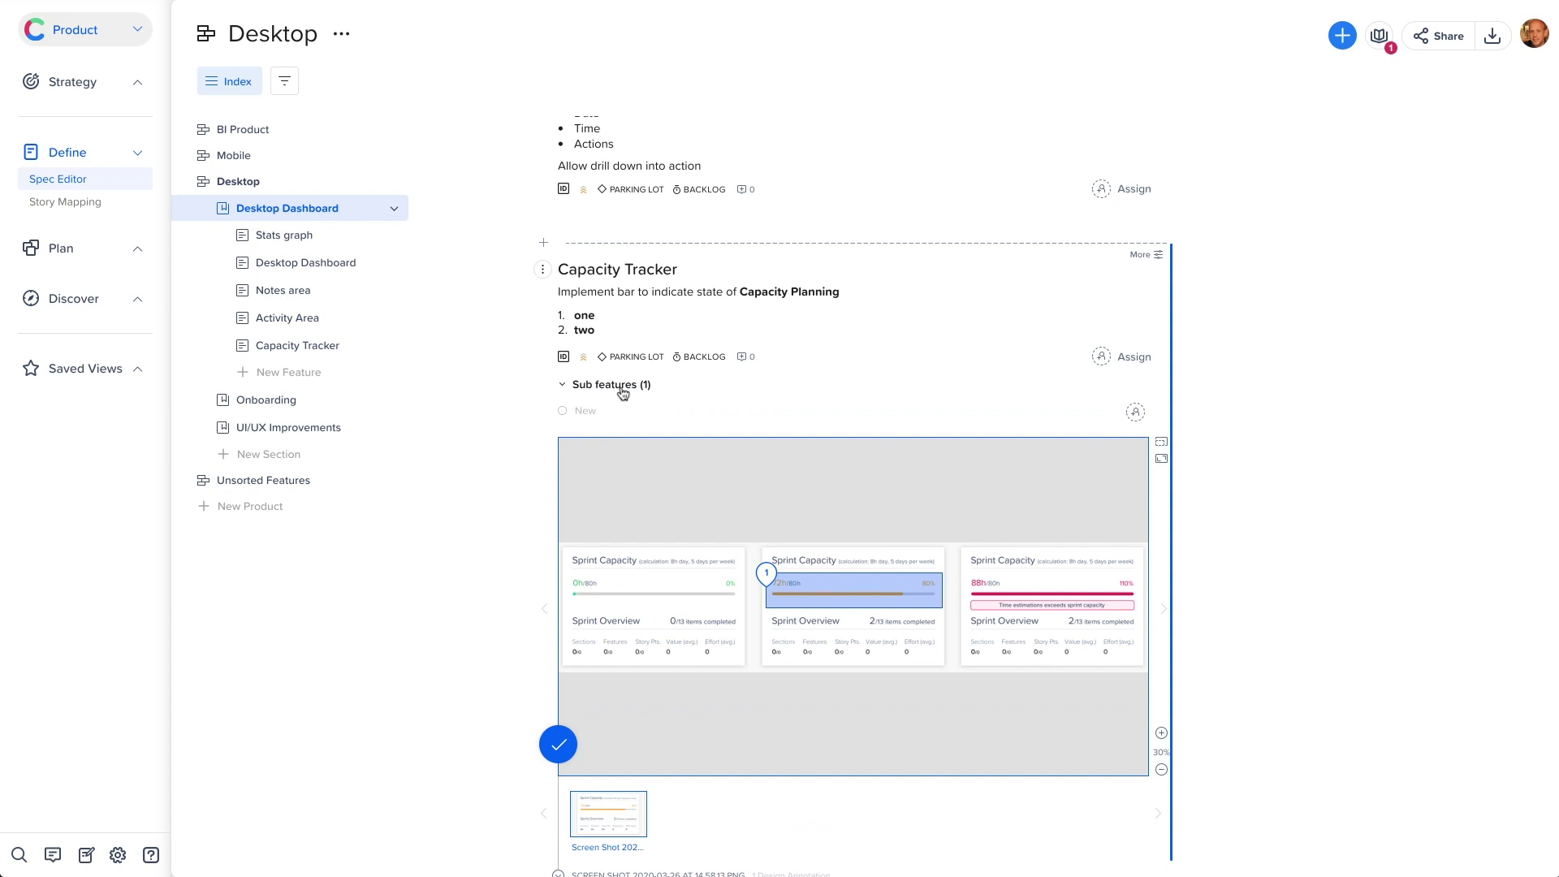
text(Develop)
key(Return)
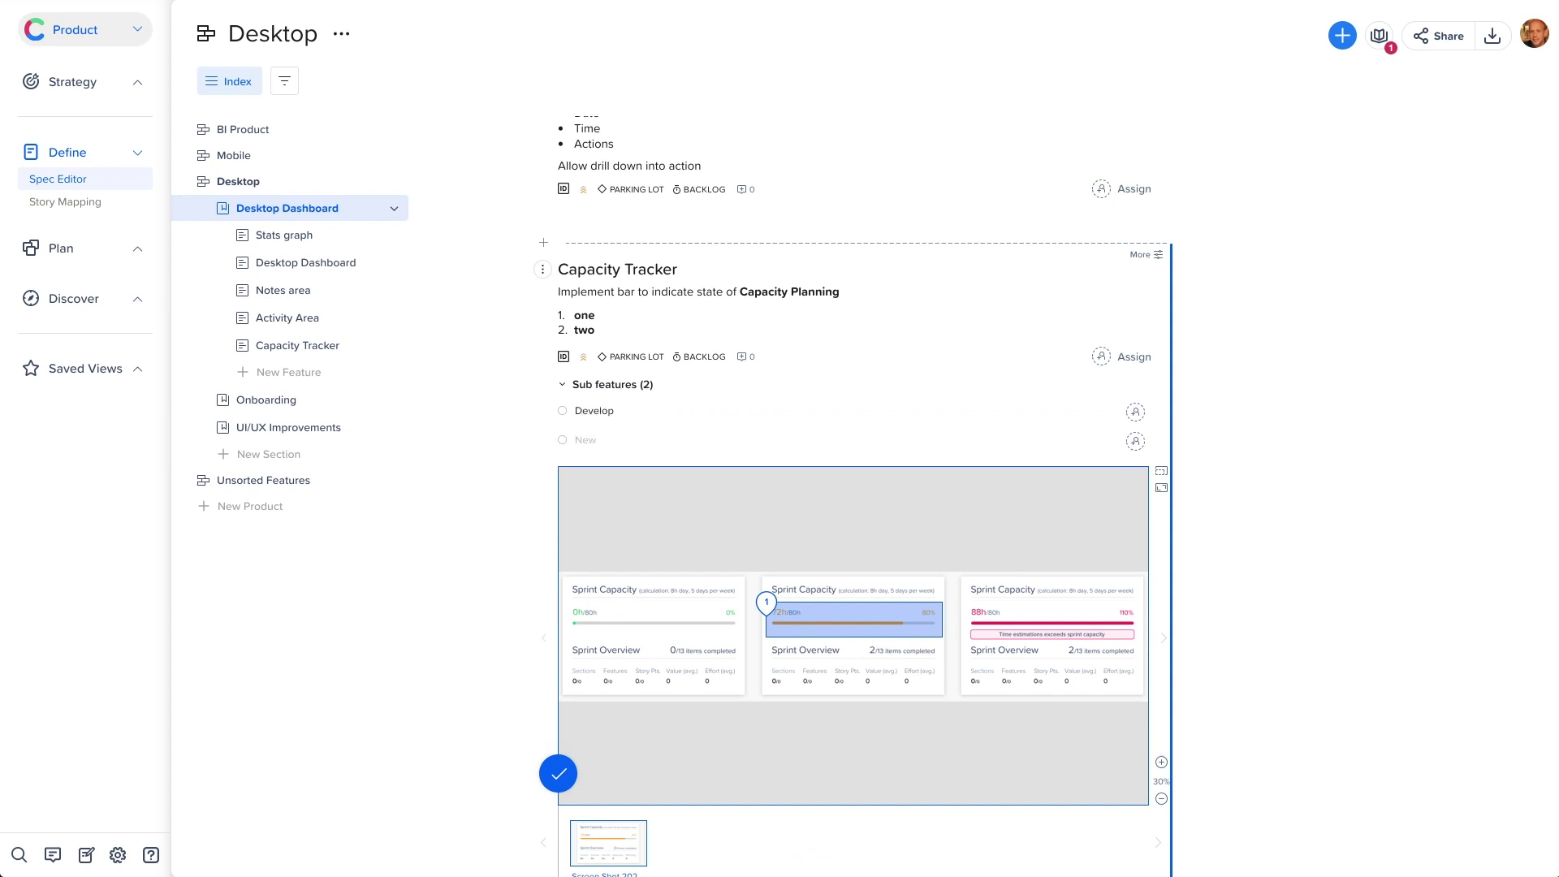
text(QA)
key(Return)
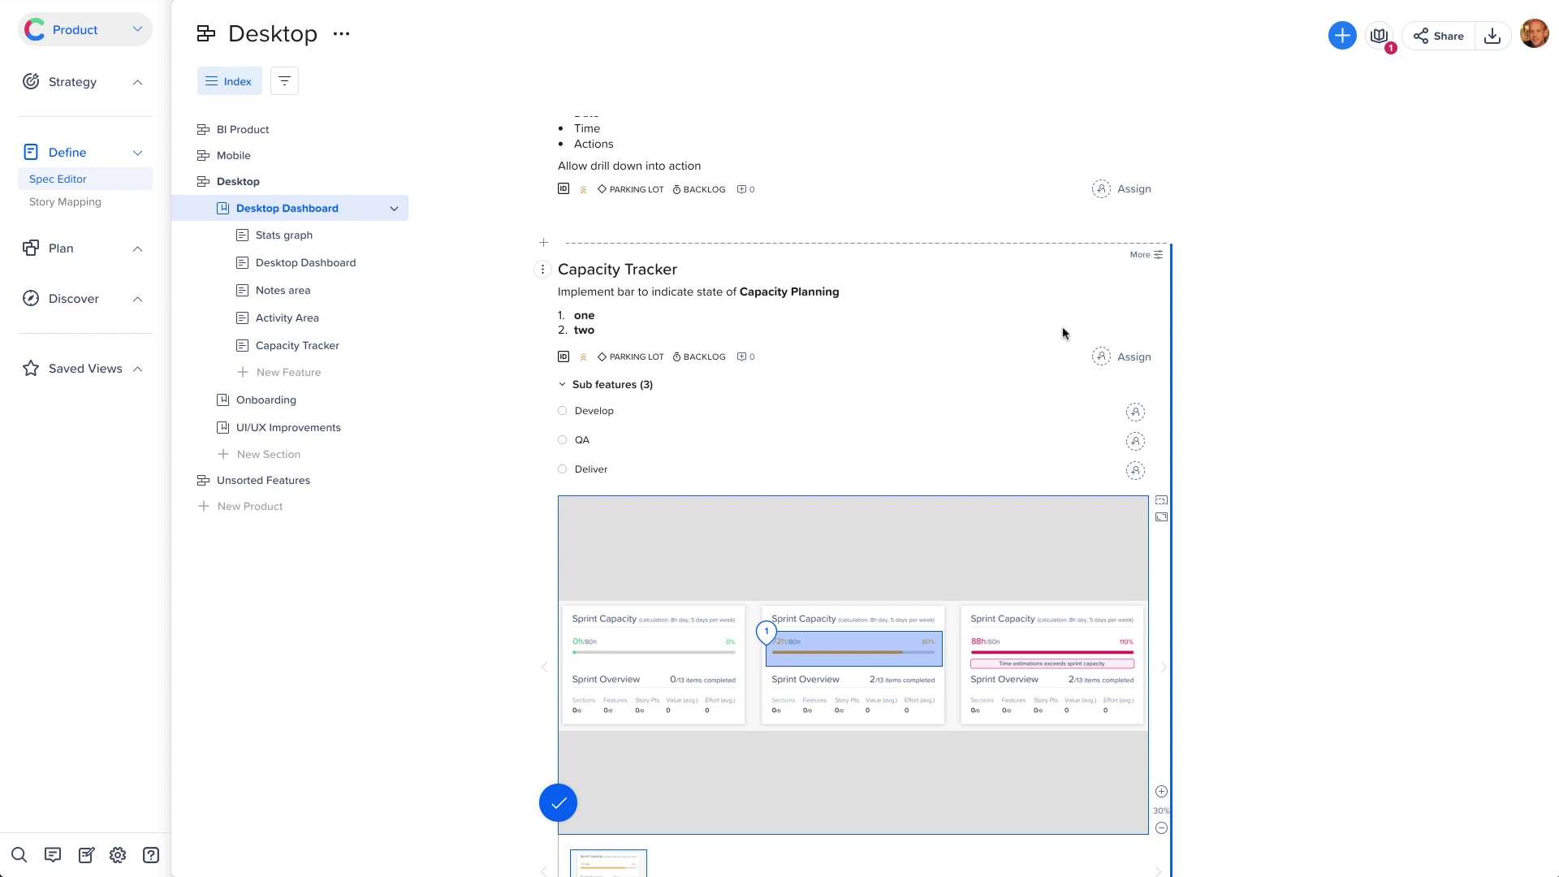
key(Return)
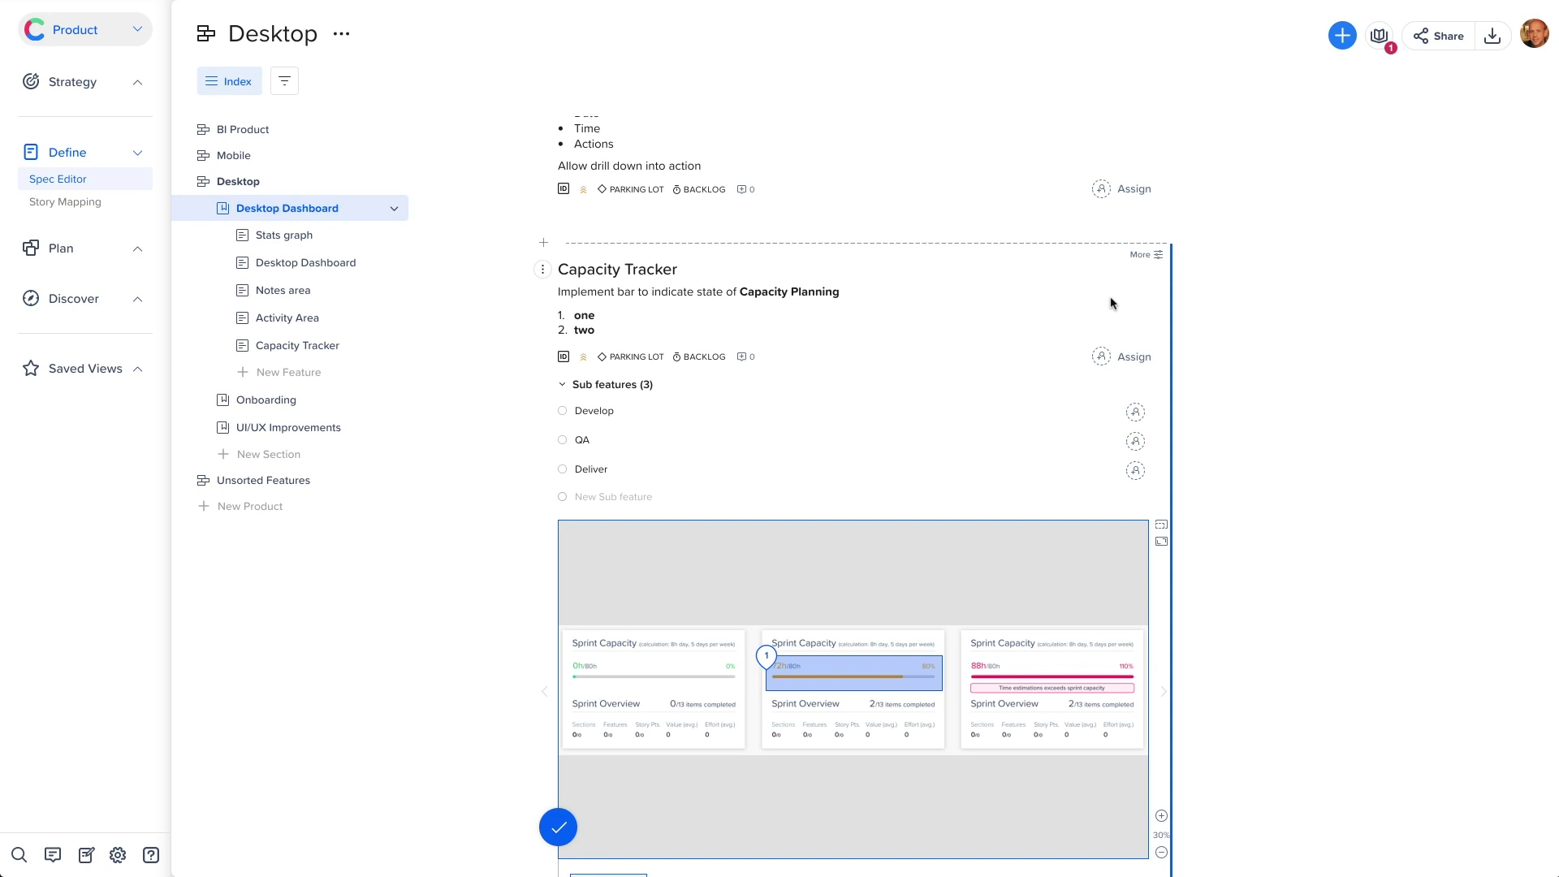
Set Capacity Tracker's Assignee to Product, Status to In Progress and Importance to High
click(1158, 255)
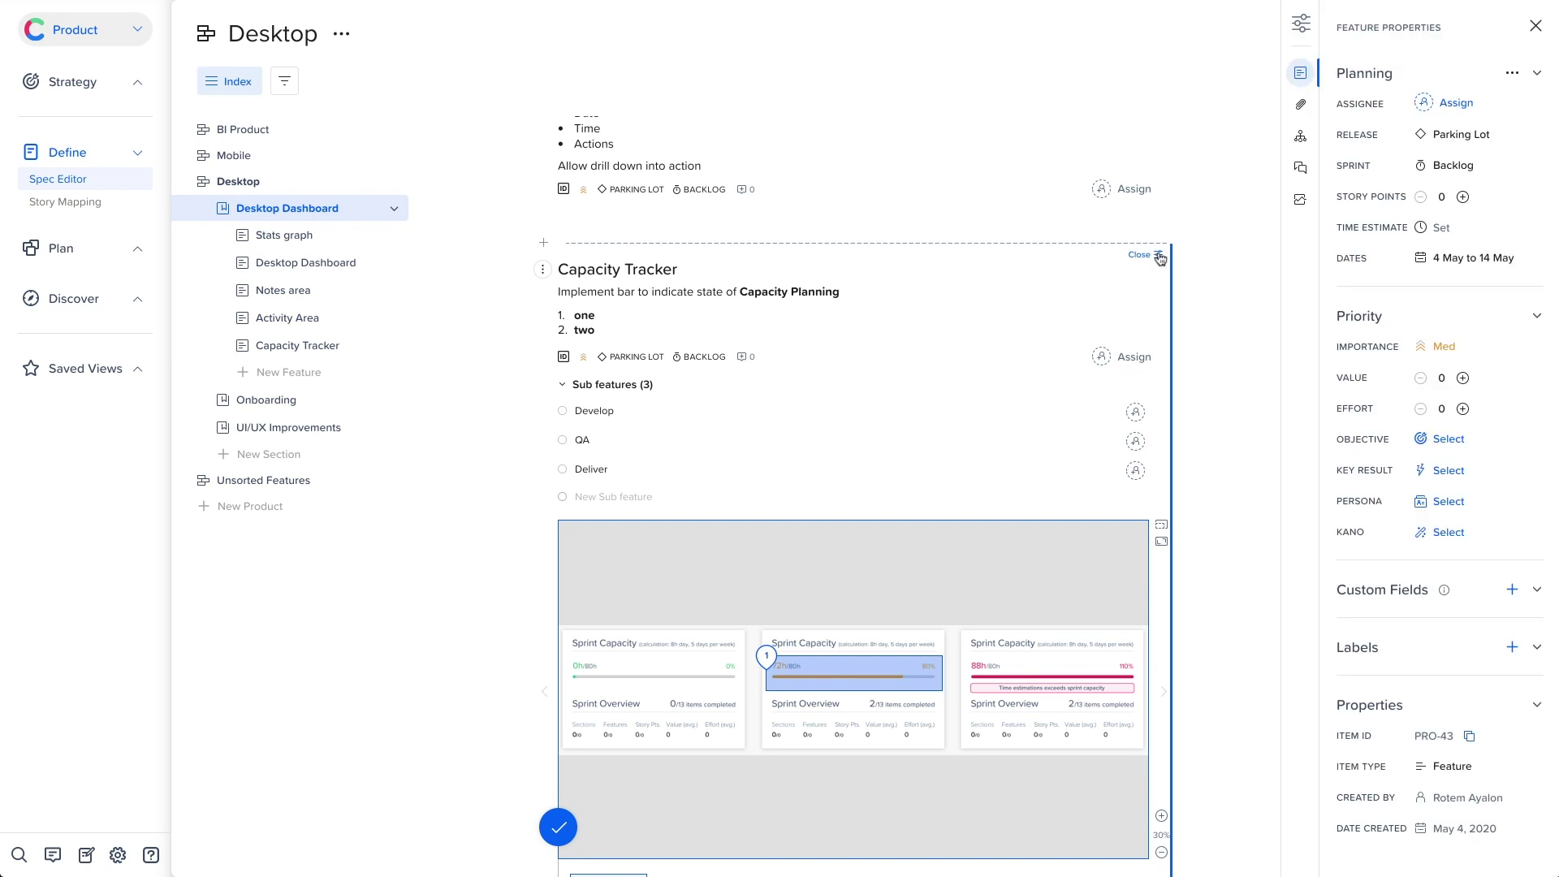
click(1421, 104)
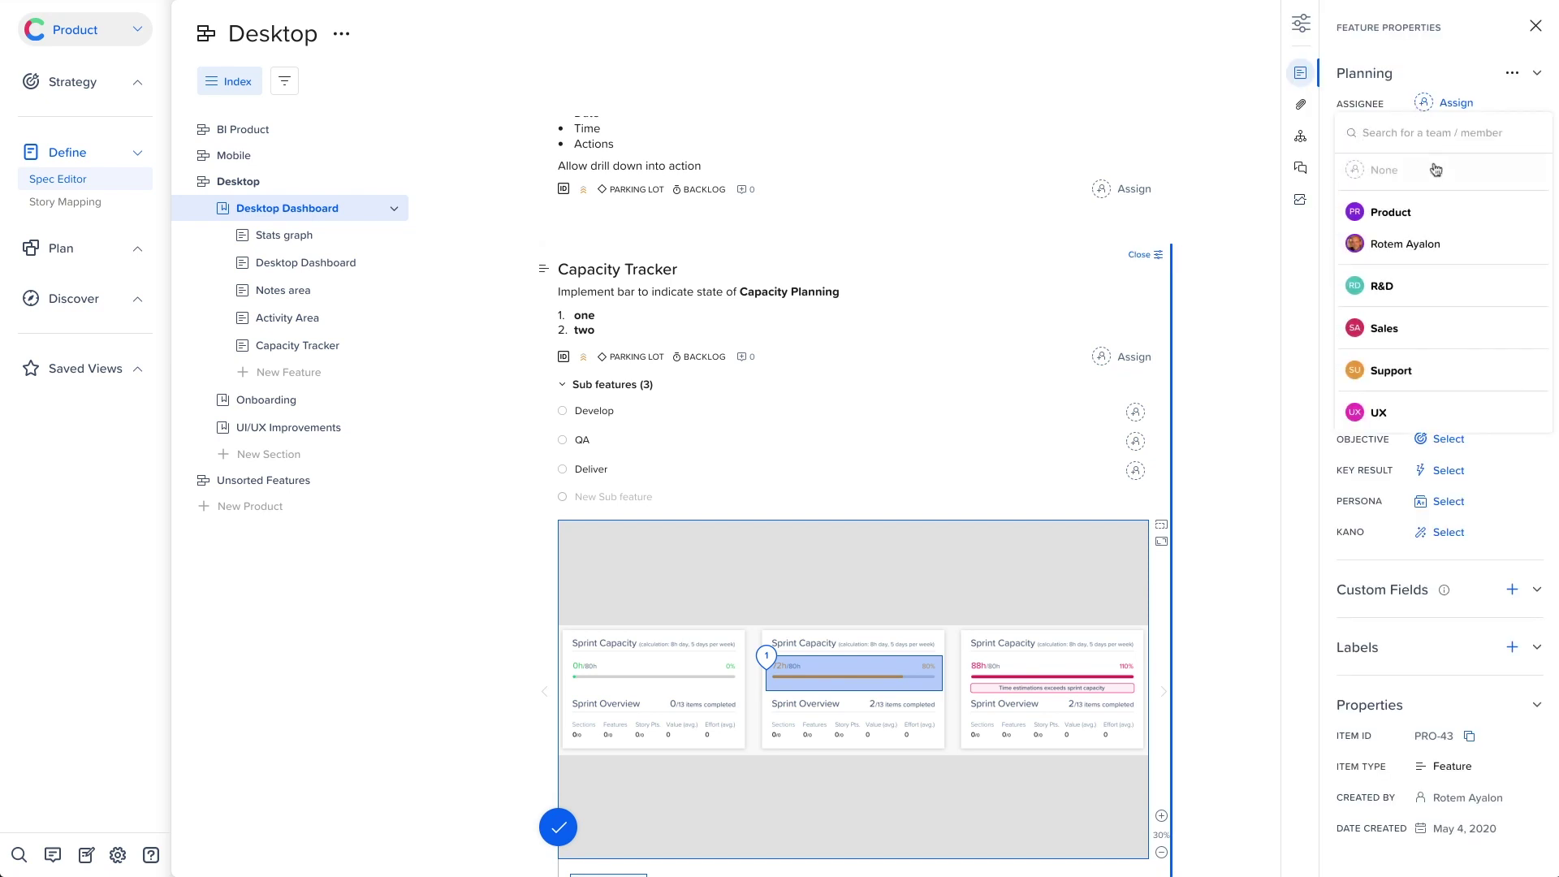
click(1439, 213)
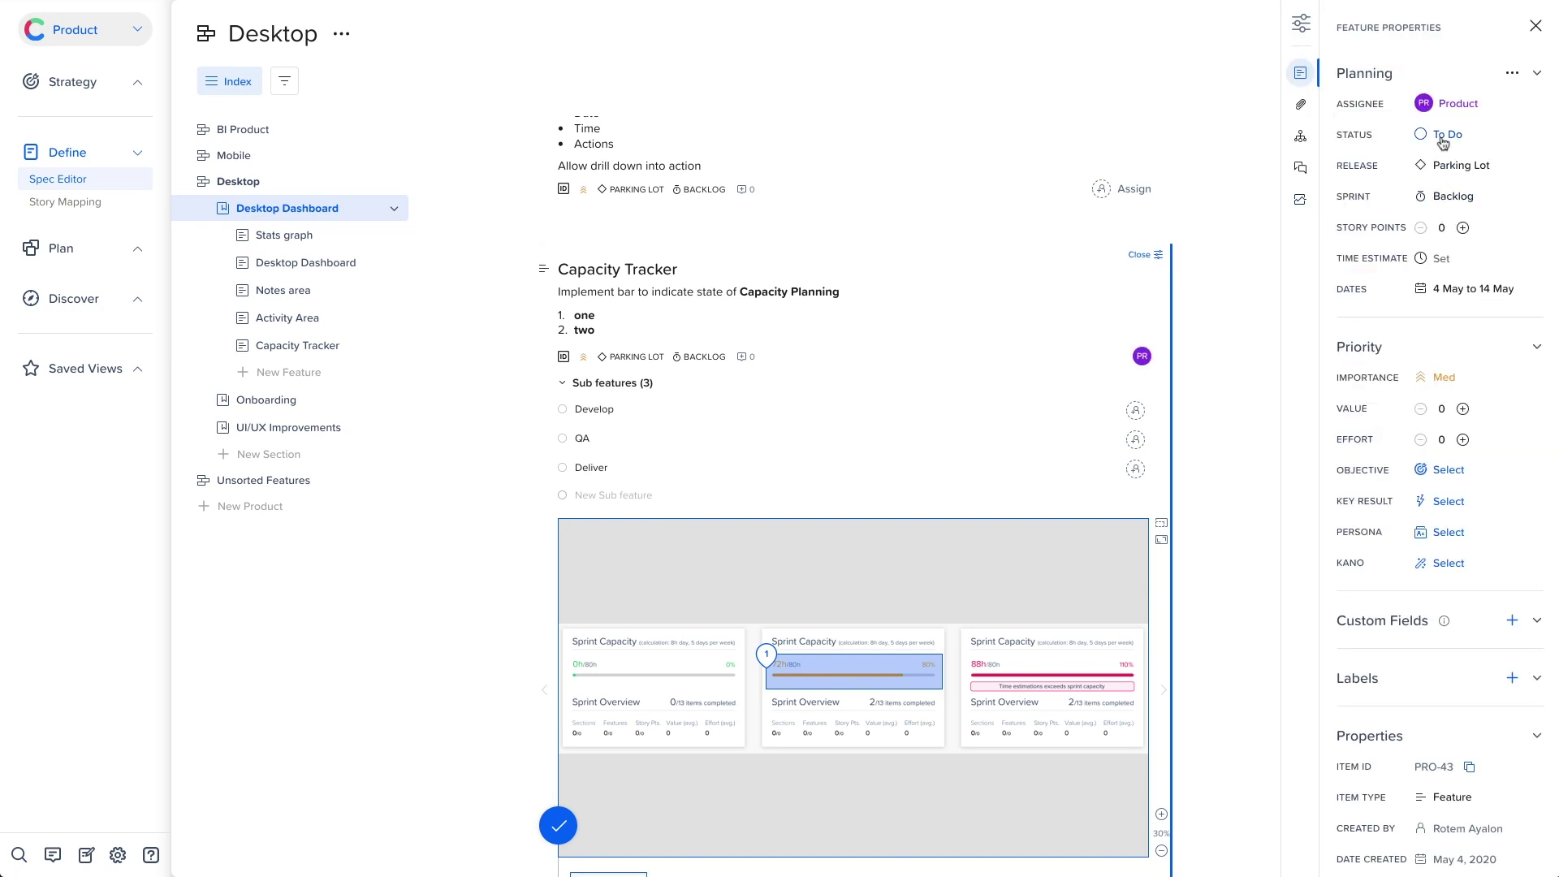
click(1443, 137)
click(1455, 201)
click(1446, 379)
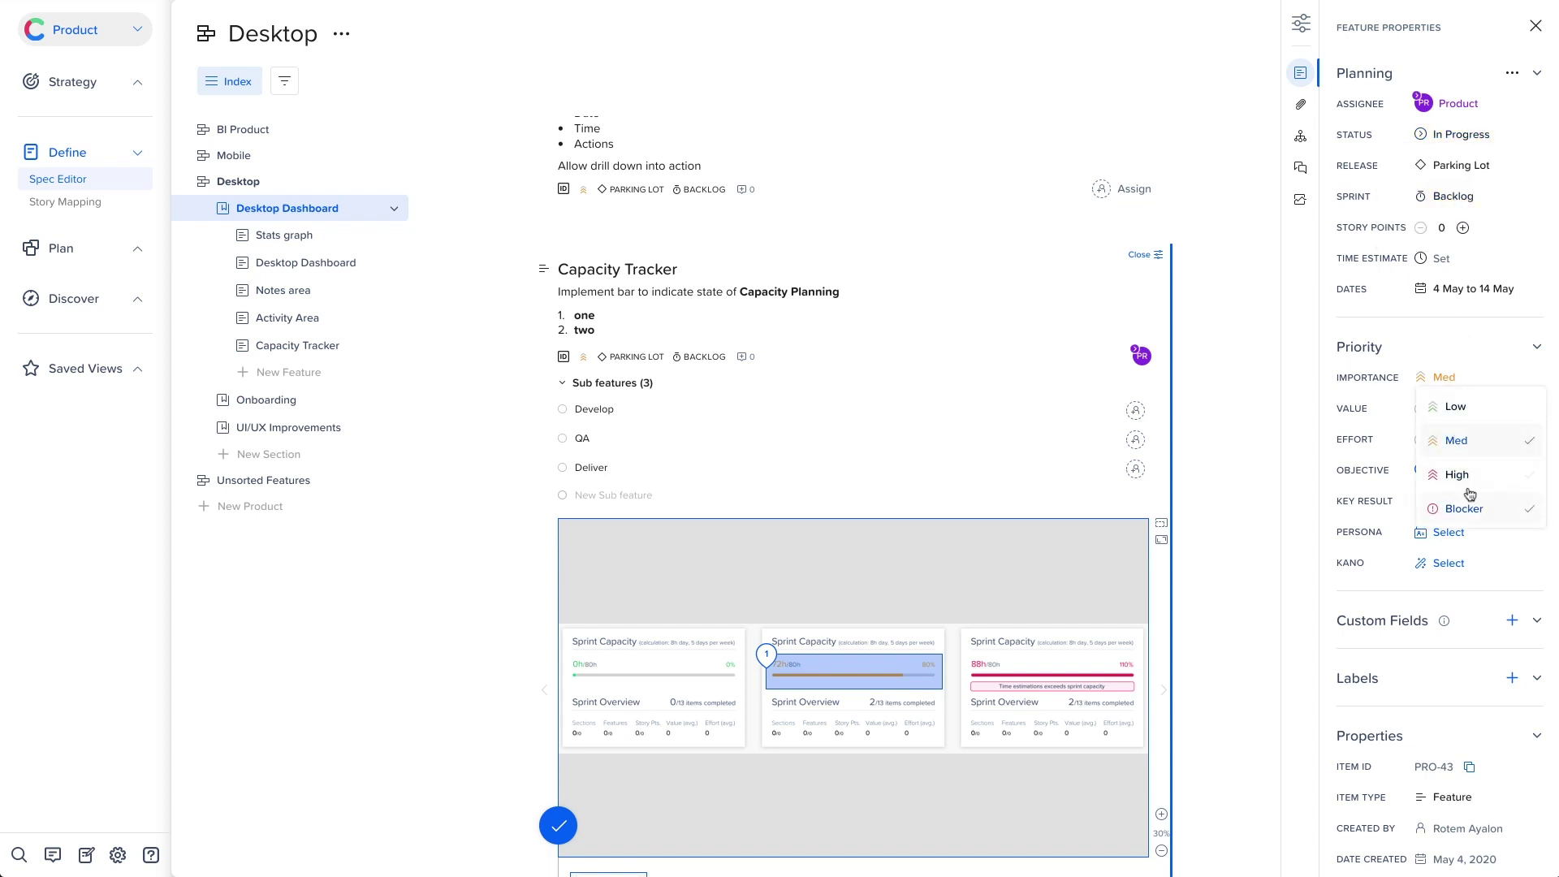
click(1467, 478)
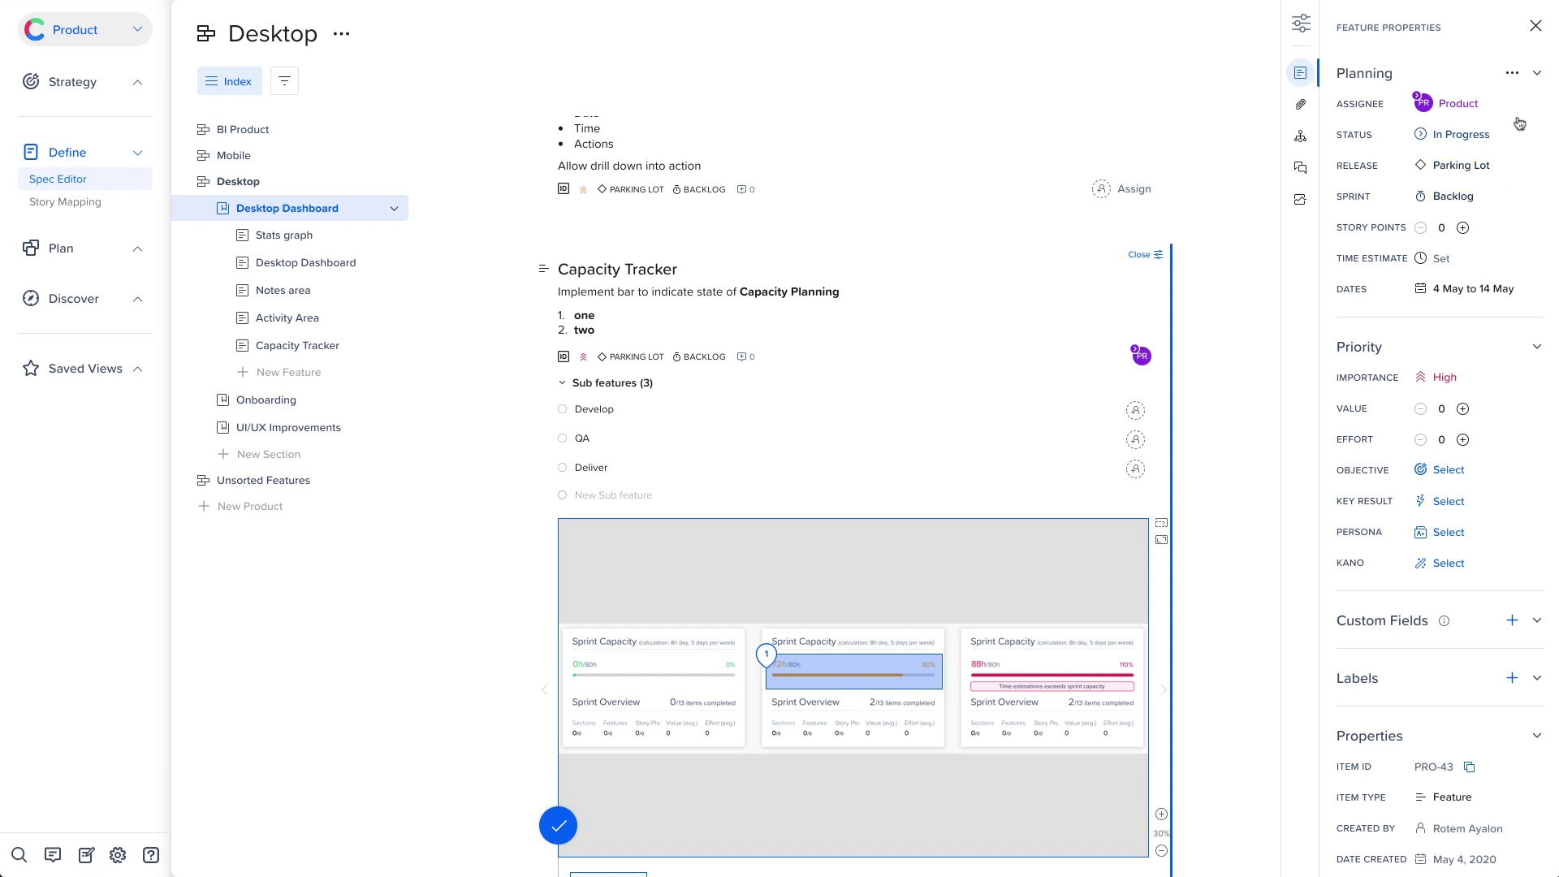
click(1535, 29)
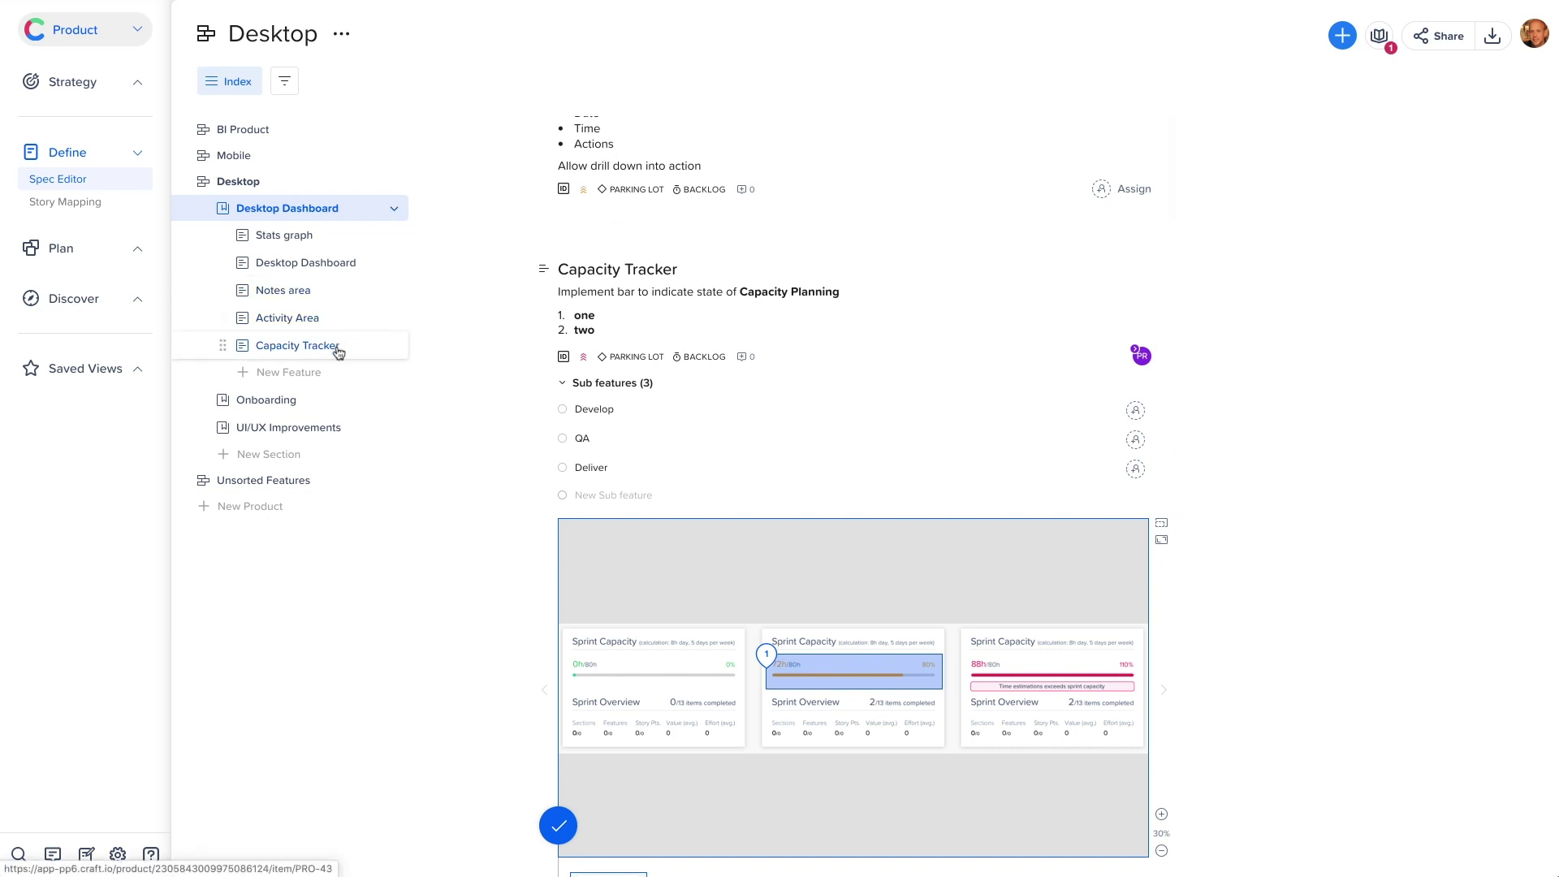
Drag the Capacity Tracker row from below Activity Area to just under Stats graph
drag(334, 349, 327, 259)
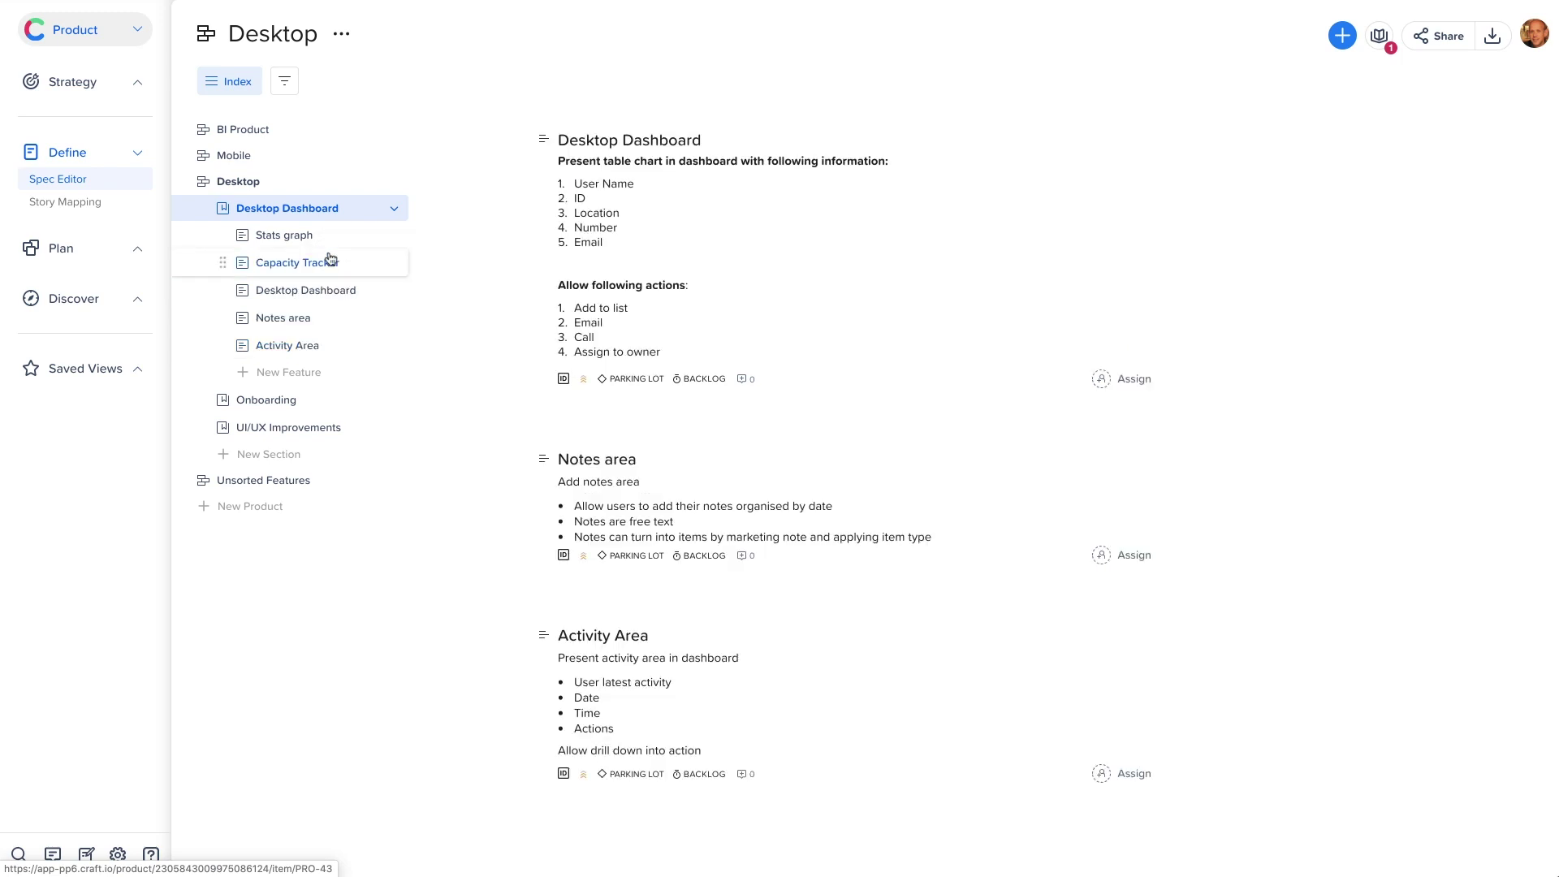
scroll(701, 293, up, 10)
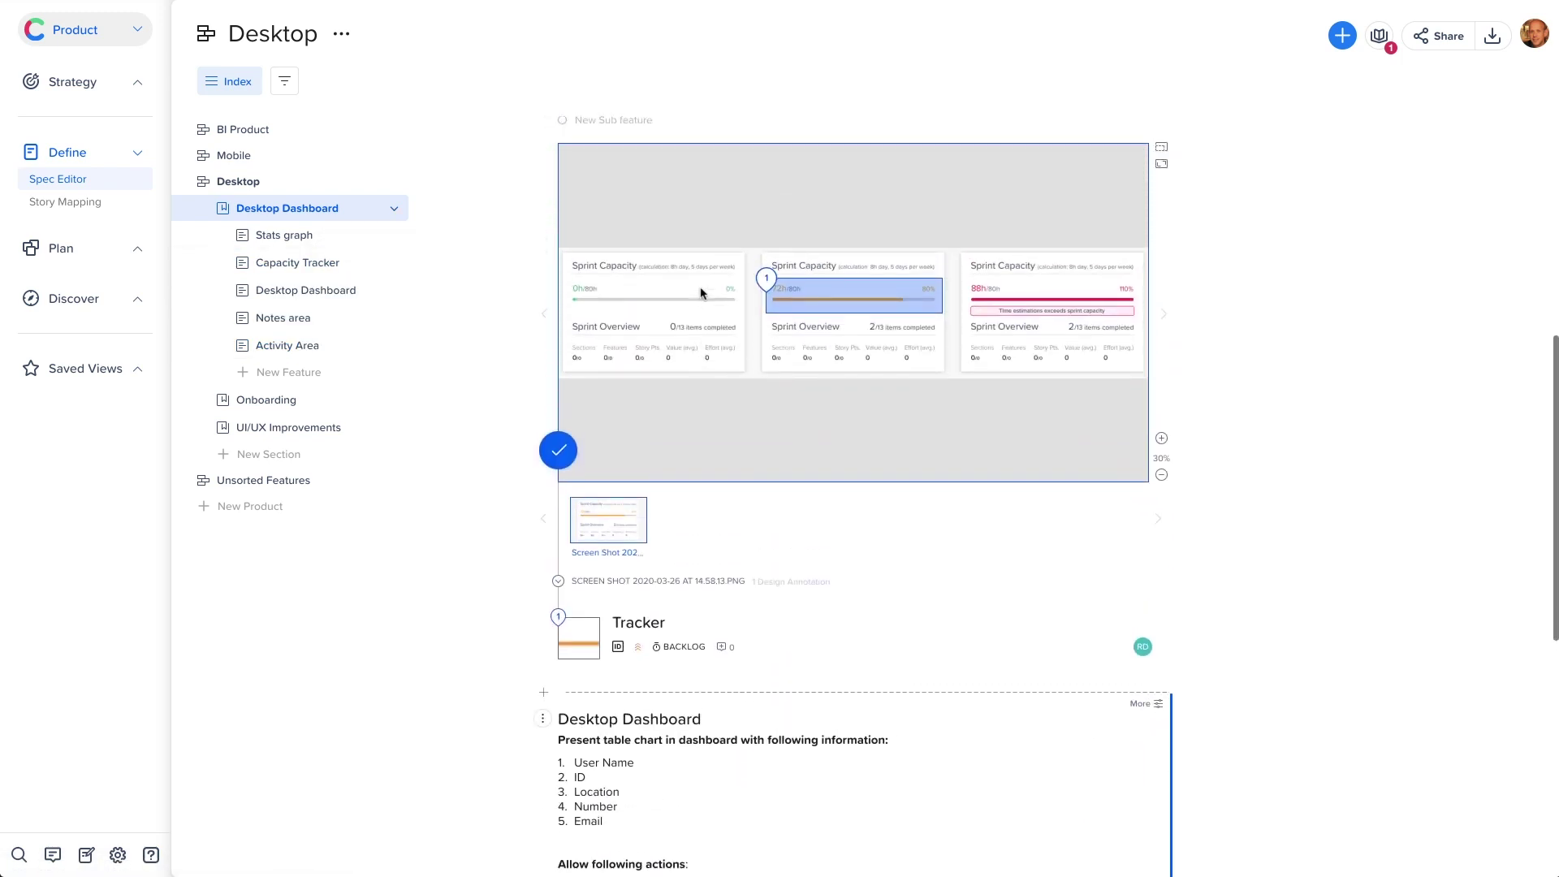
scroll(701, 293, up, 4)
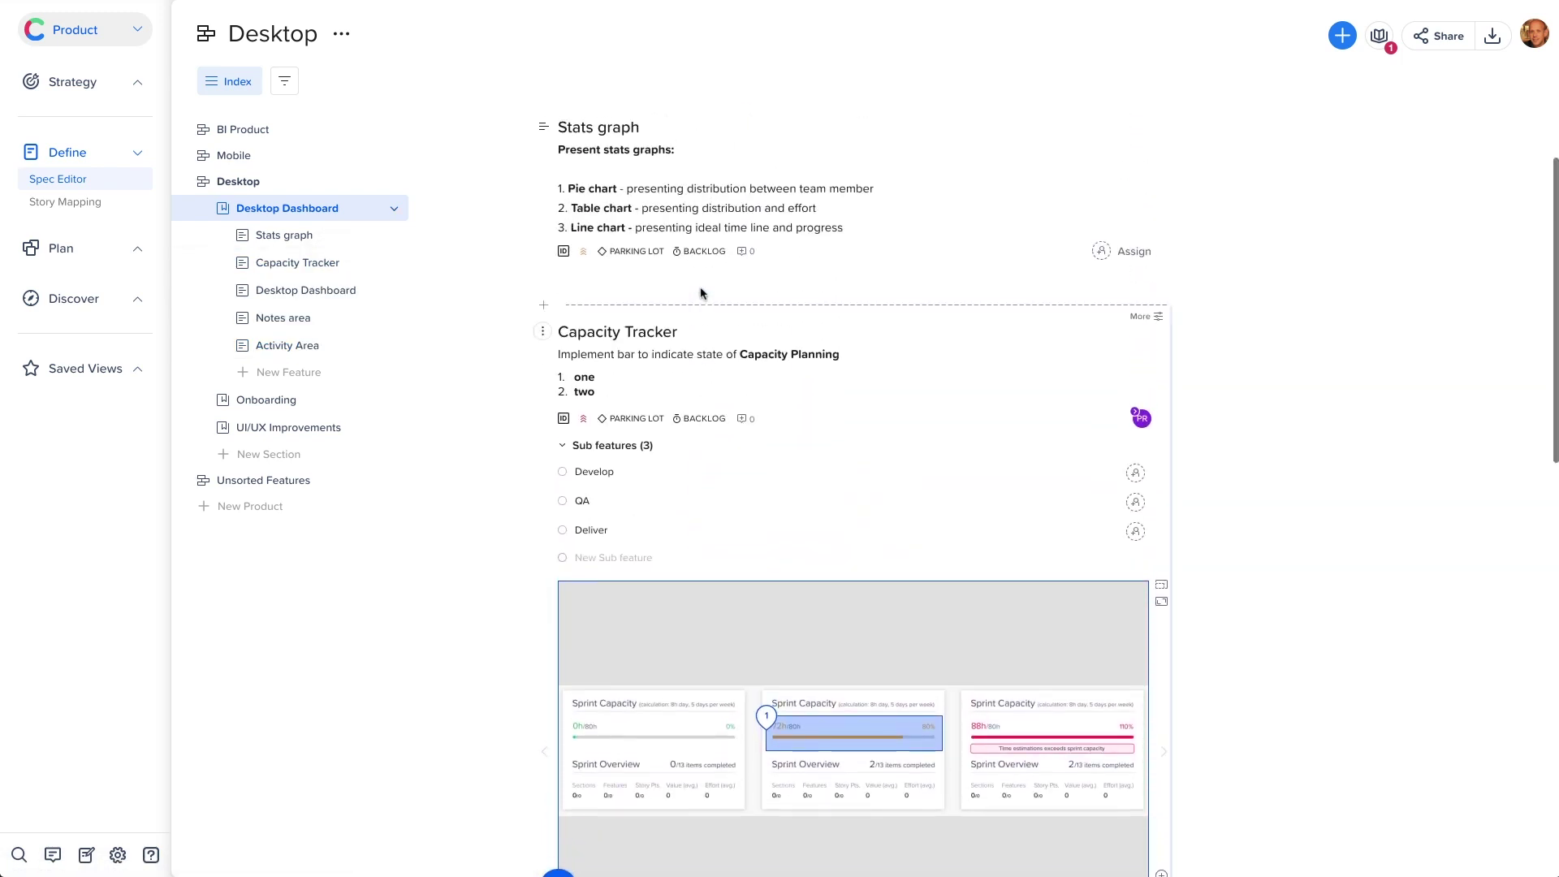
scroll(701, 292, up, 2)
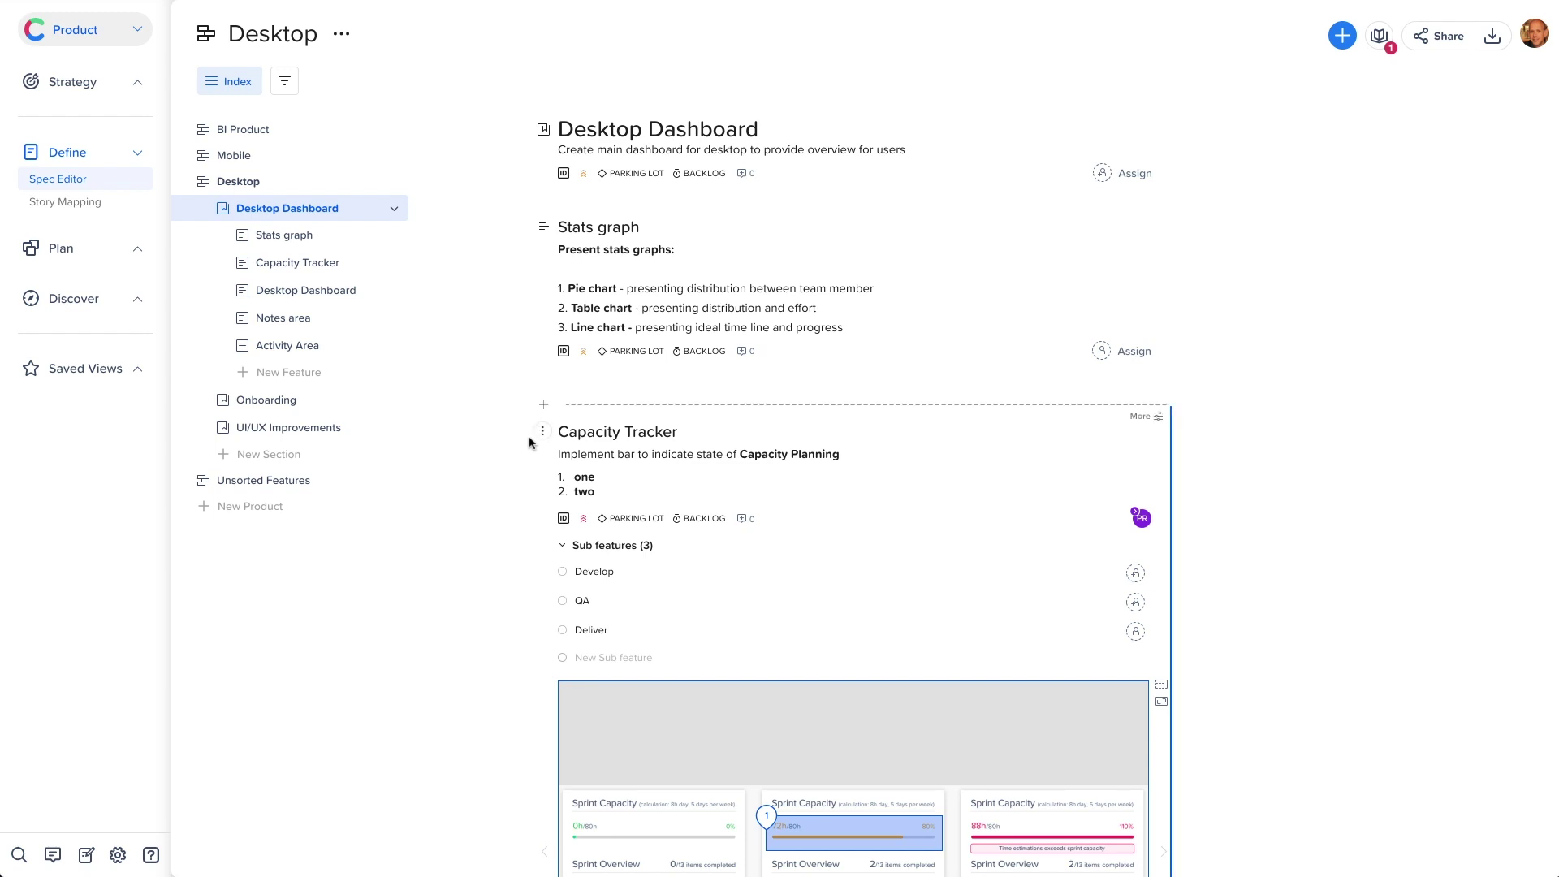
Copy a password-protected read-only share link for the Capacity Tracker item
click(543, 436)
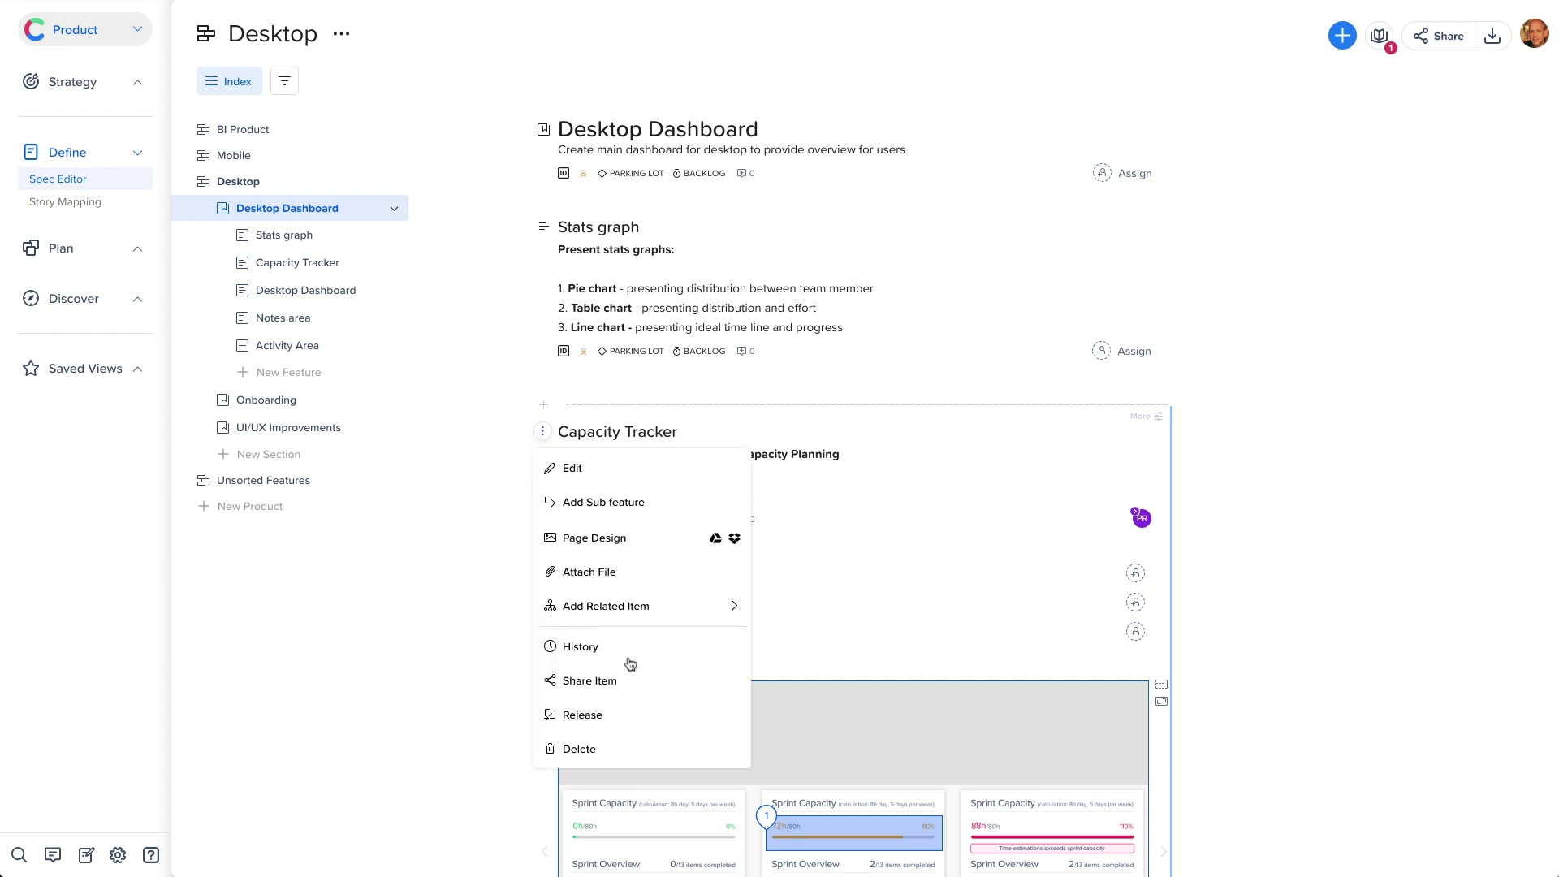
click(635, 691)
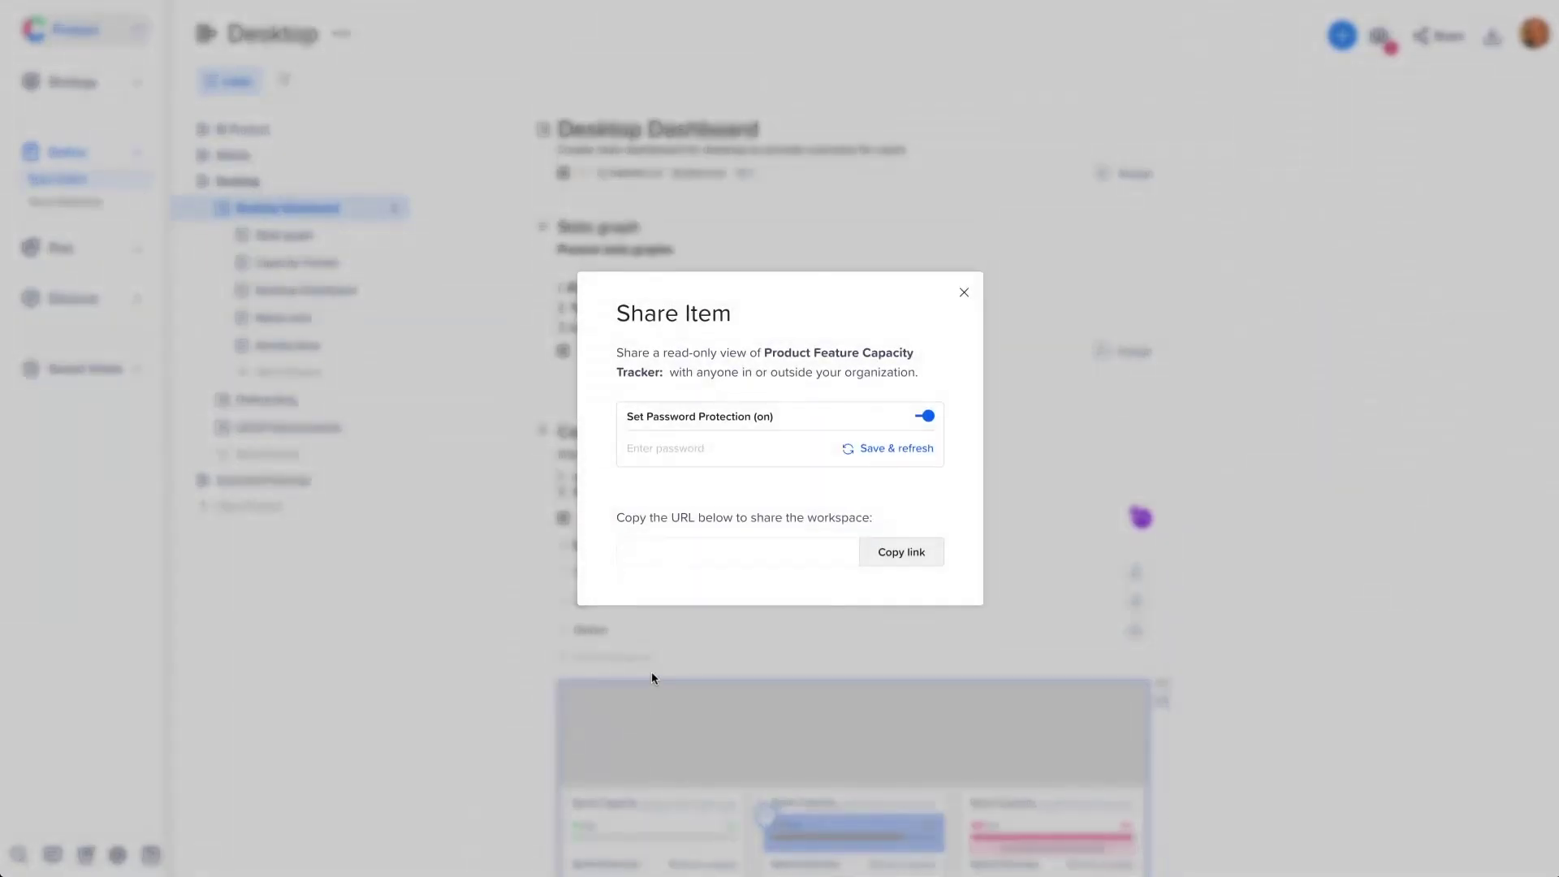
click(907, 553)
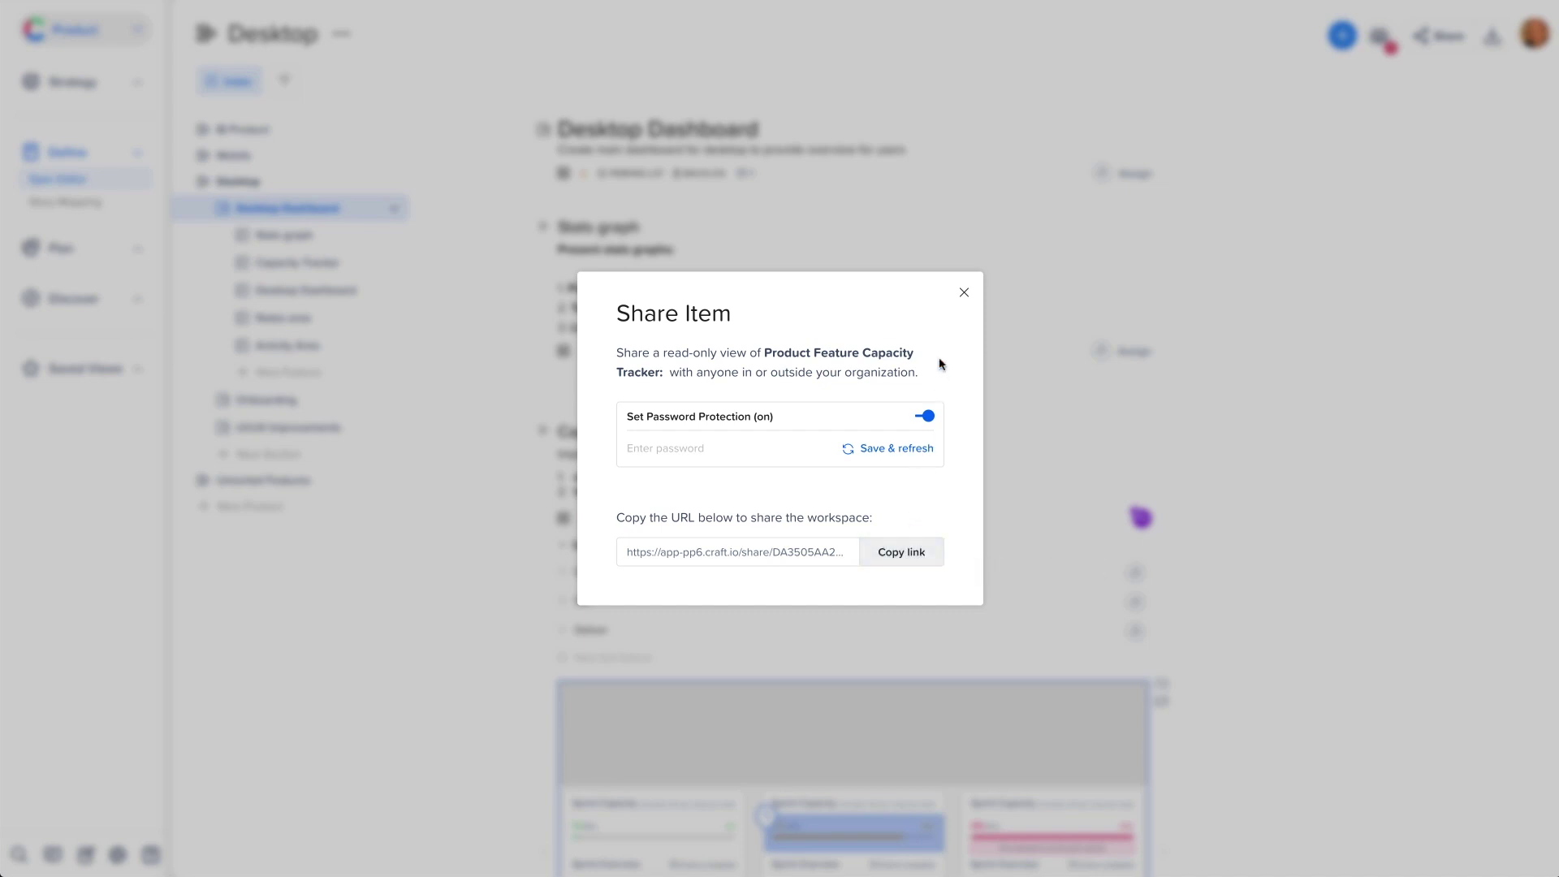
click(965, 294)
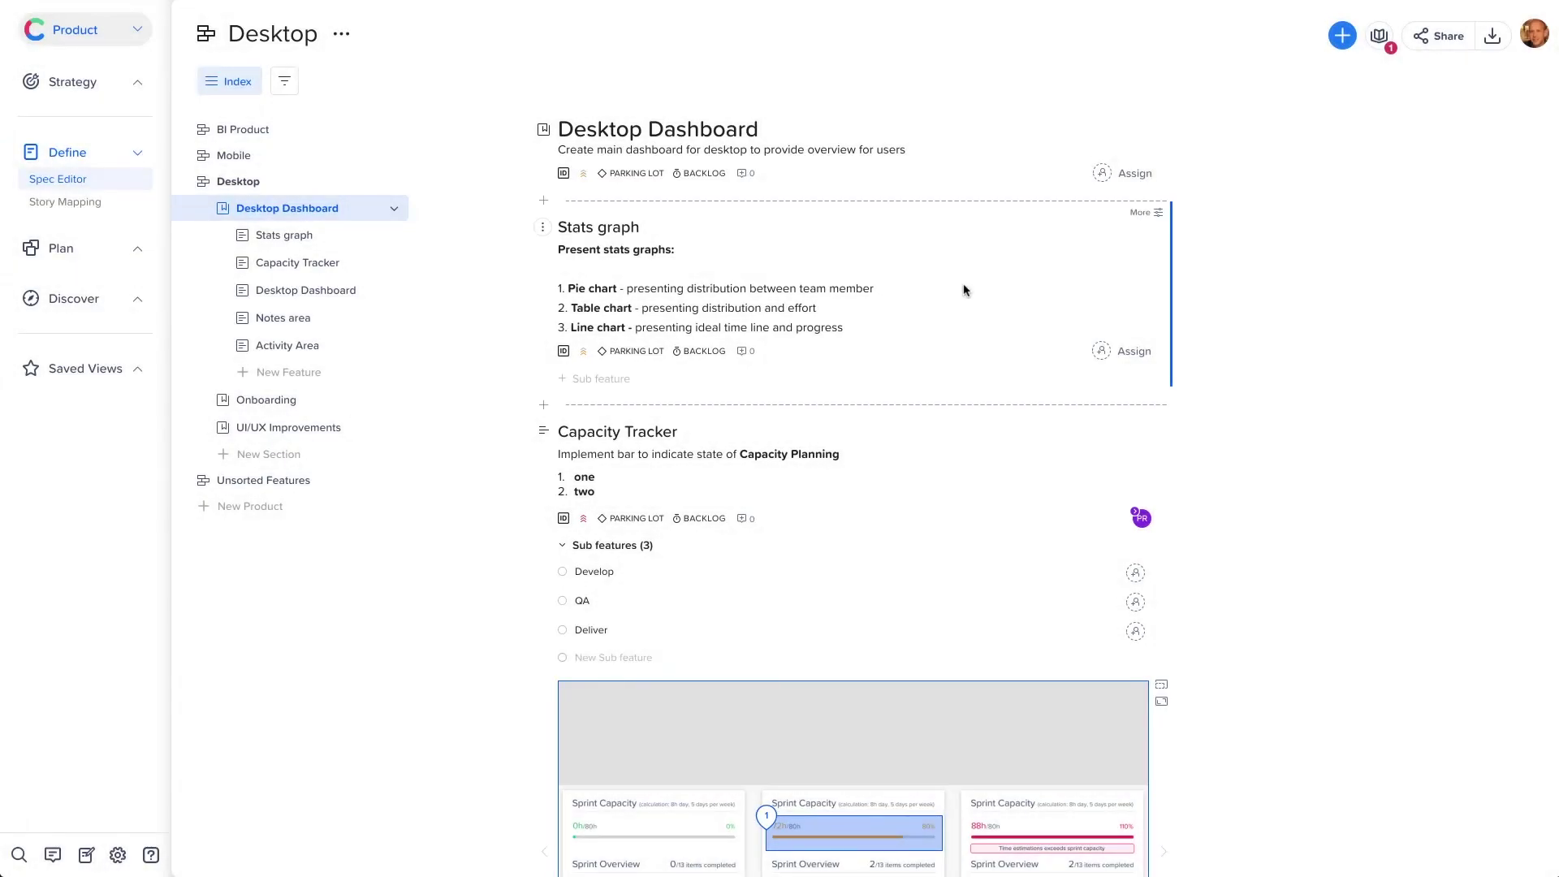
Filter the spec to Product 'Desktop' and Section 'Desktop Dashboard'
click(285, 81)
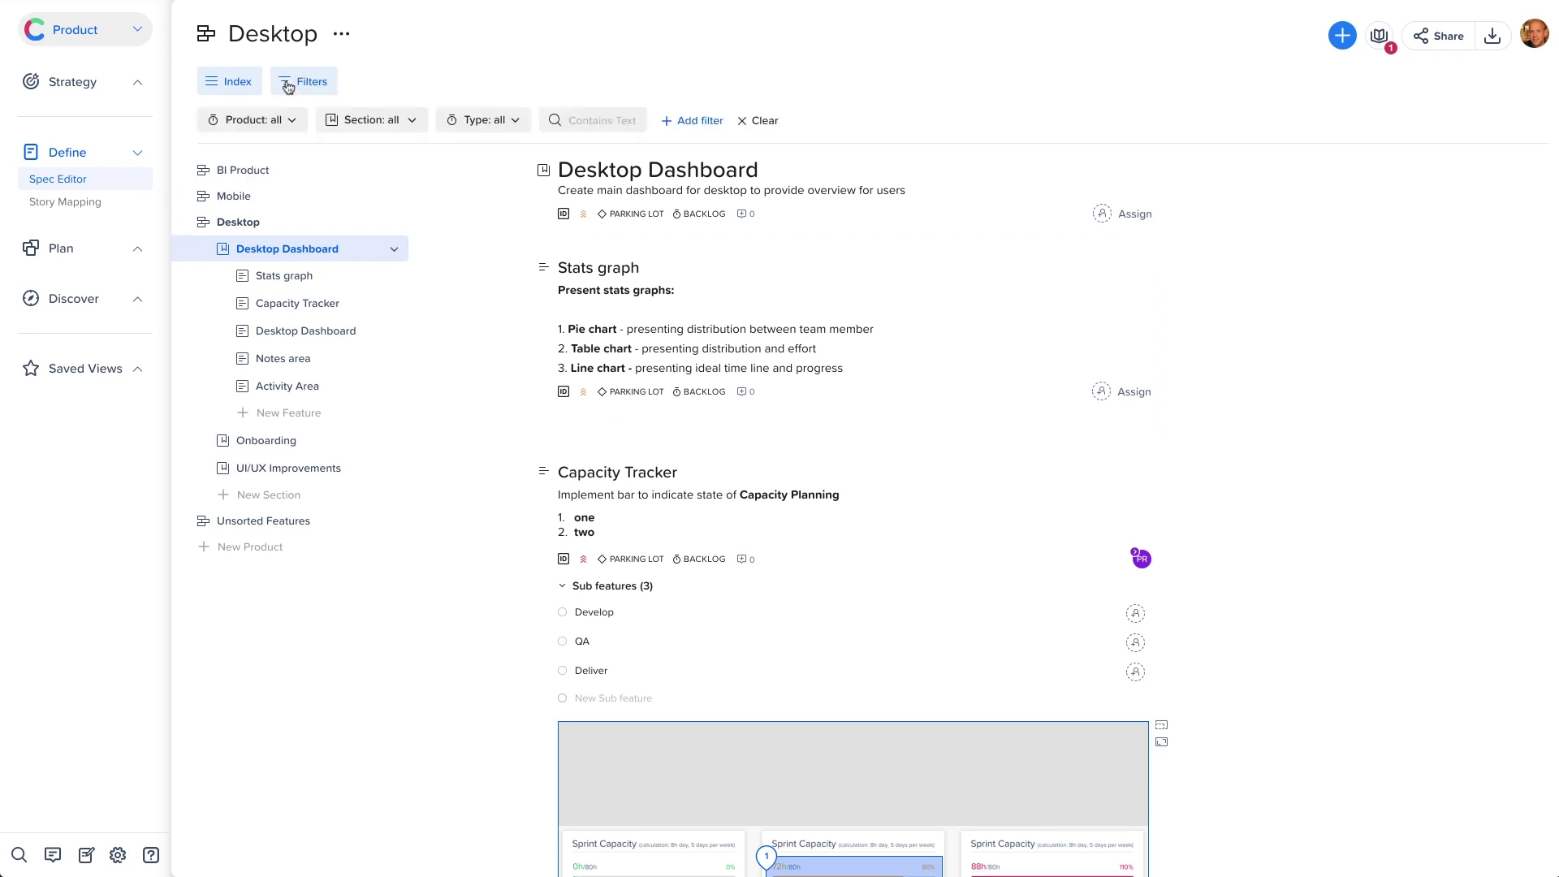
click(288, 124)
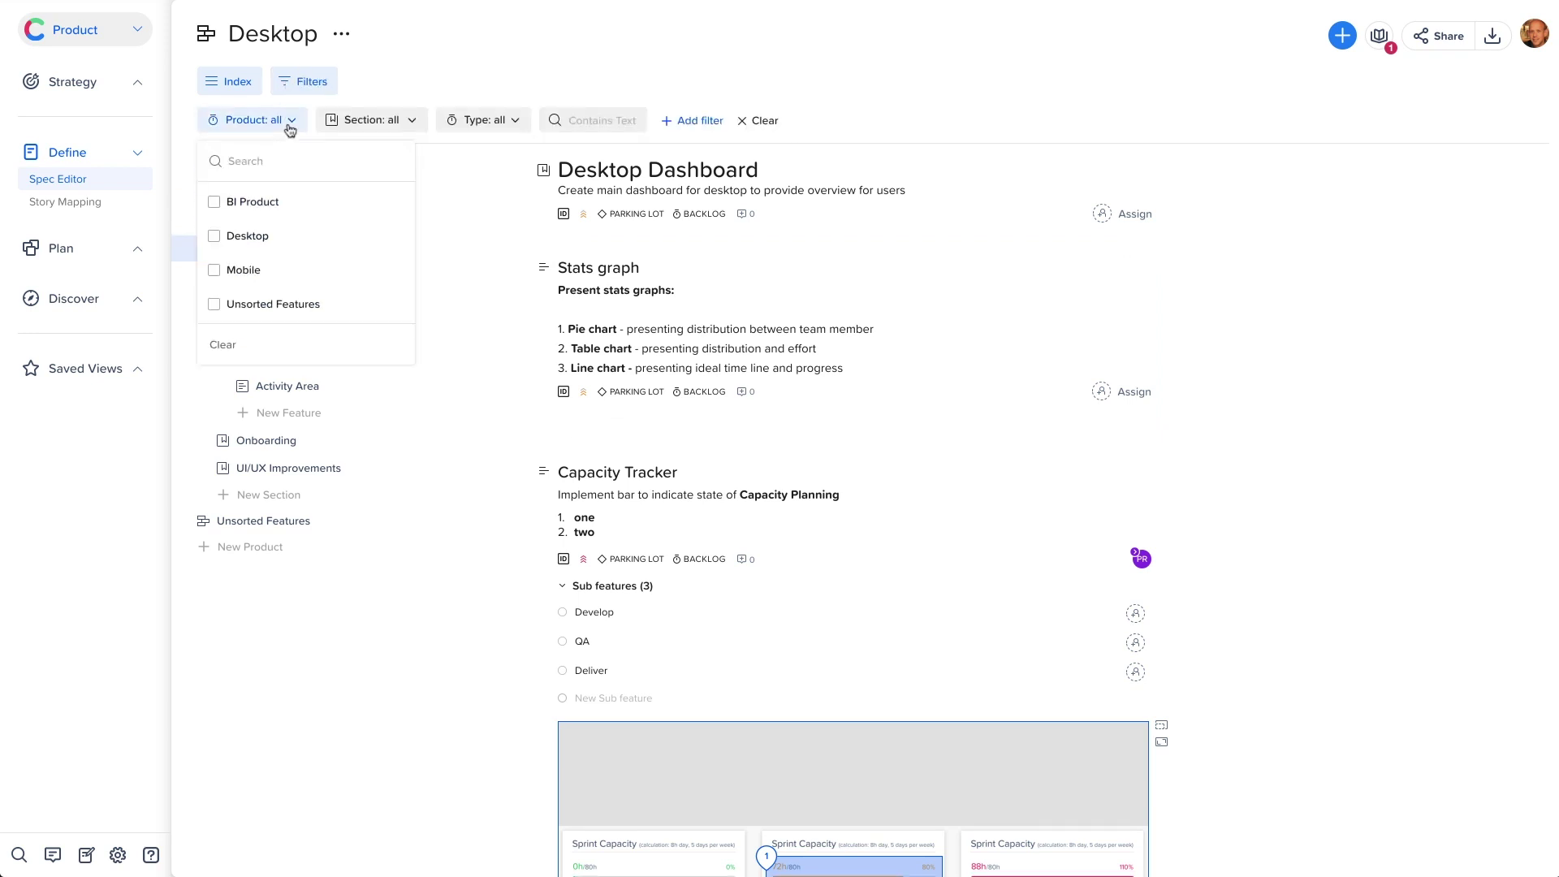
click(215, 236)
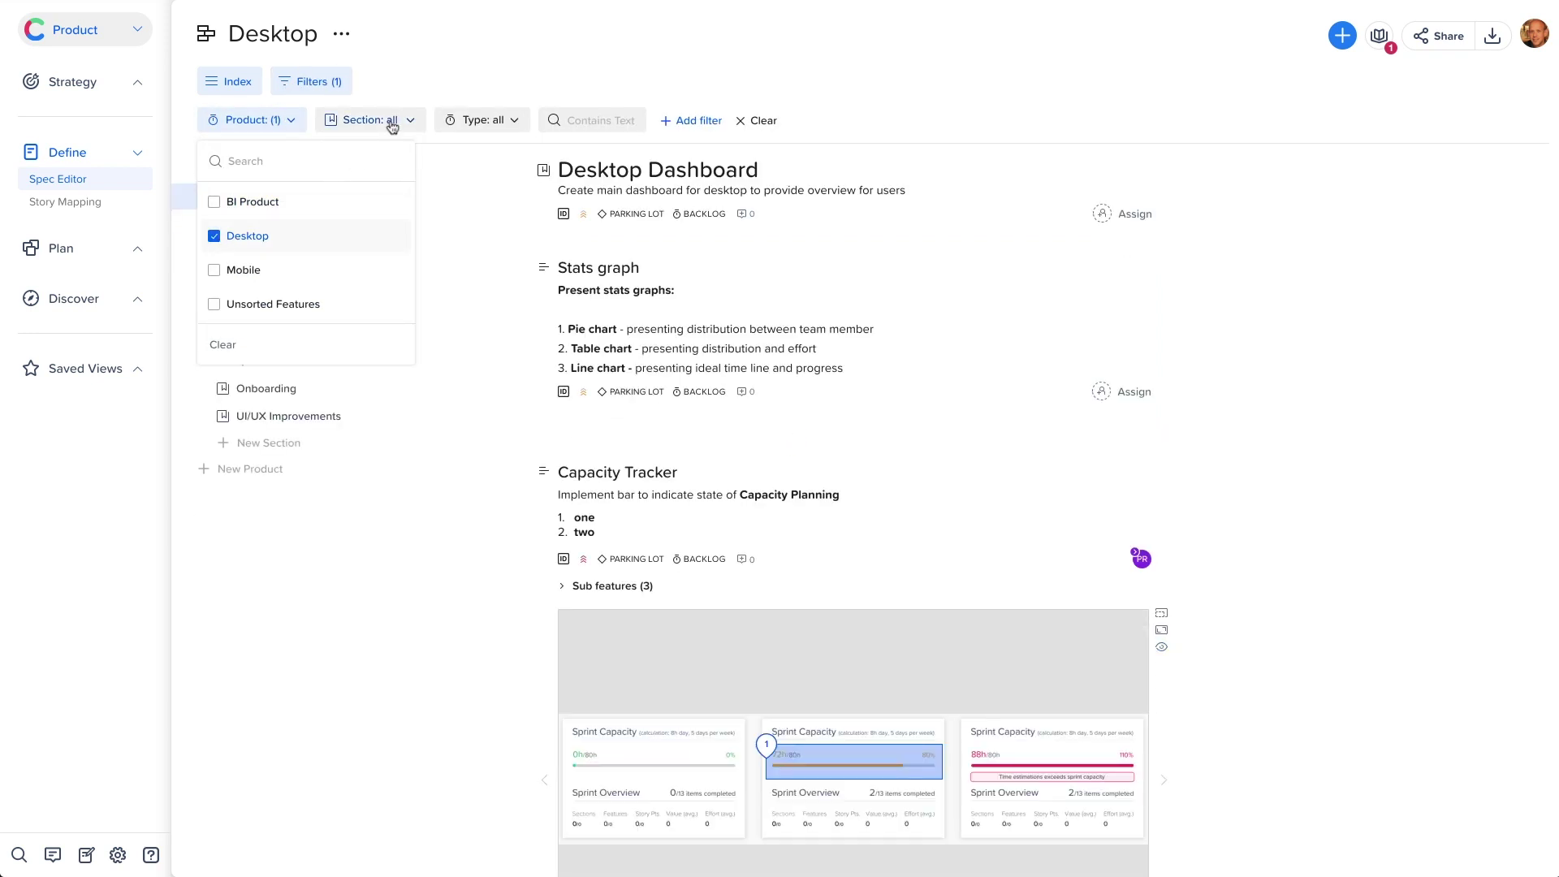
click(392, 123)
click(705, 207)
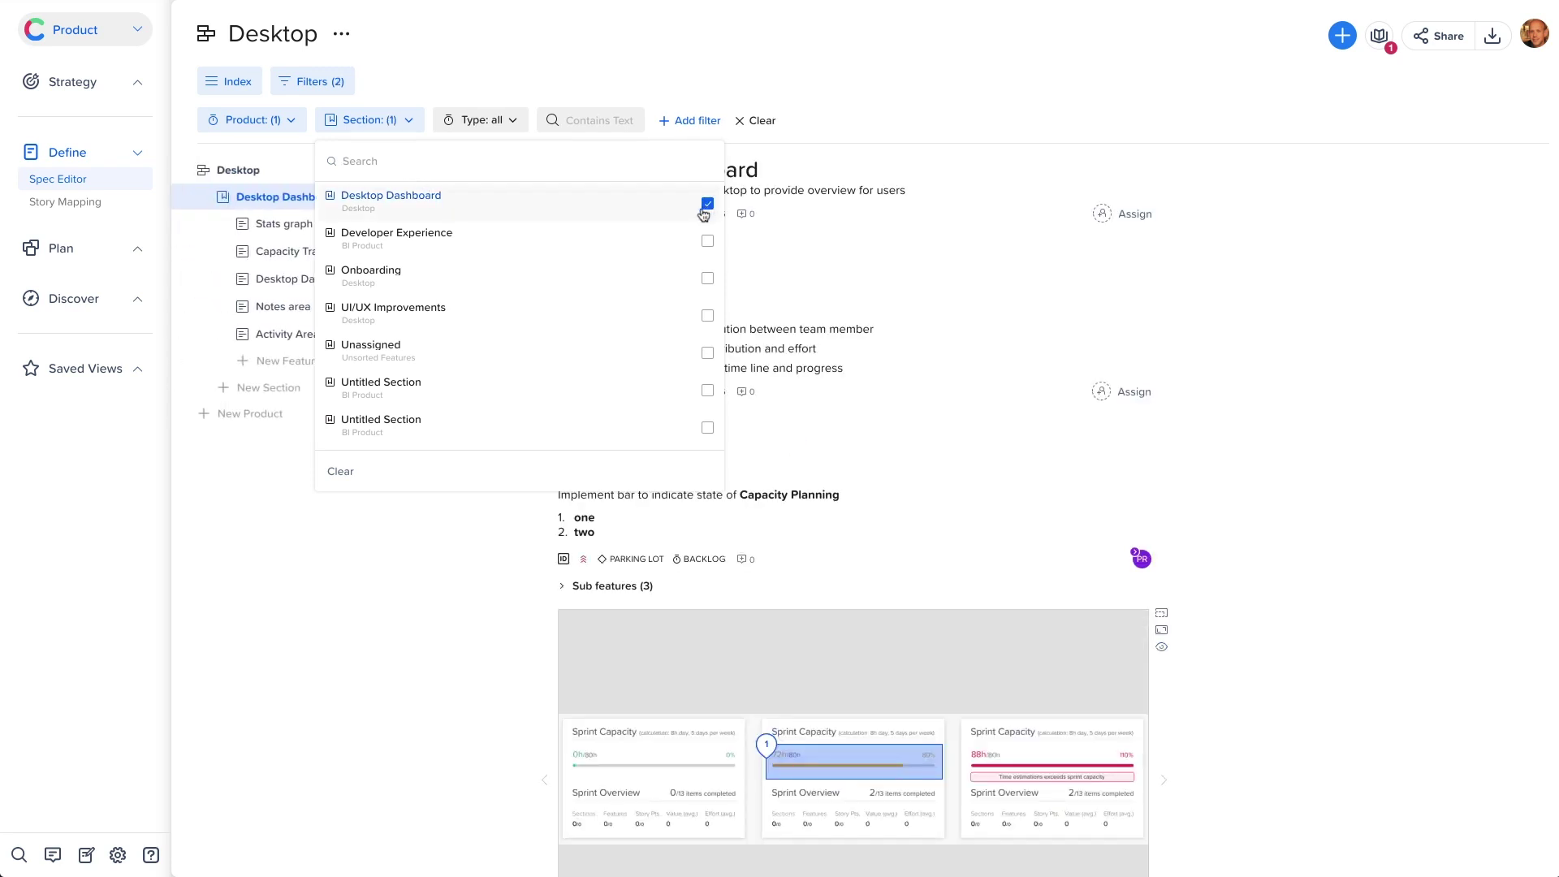
click(345, 607)
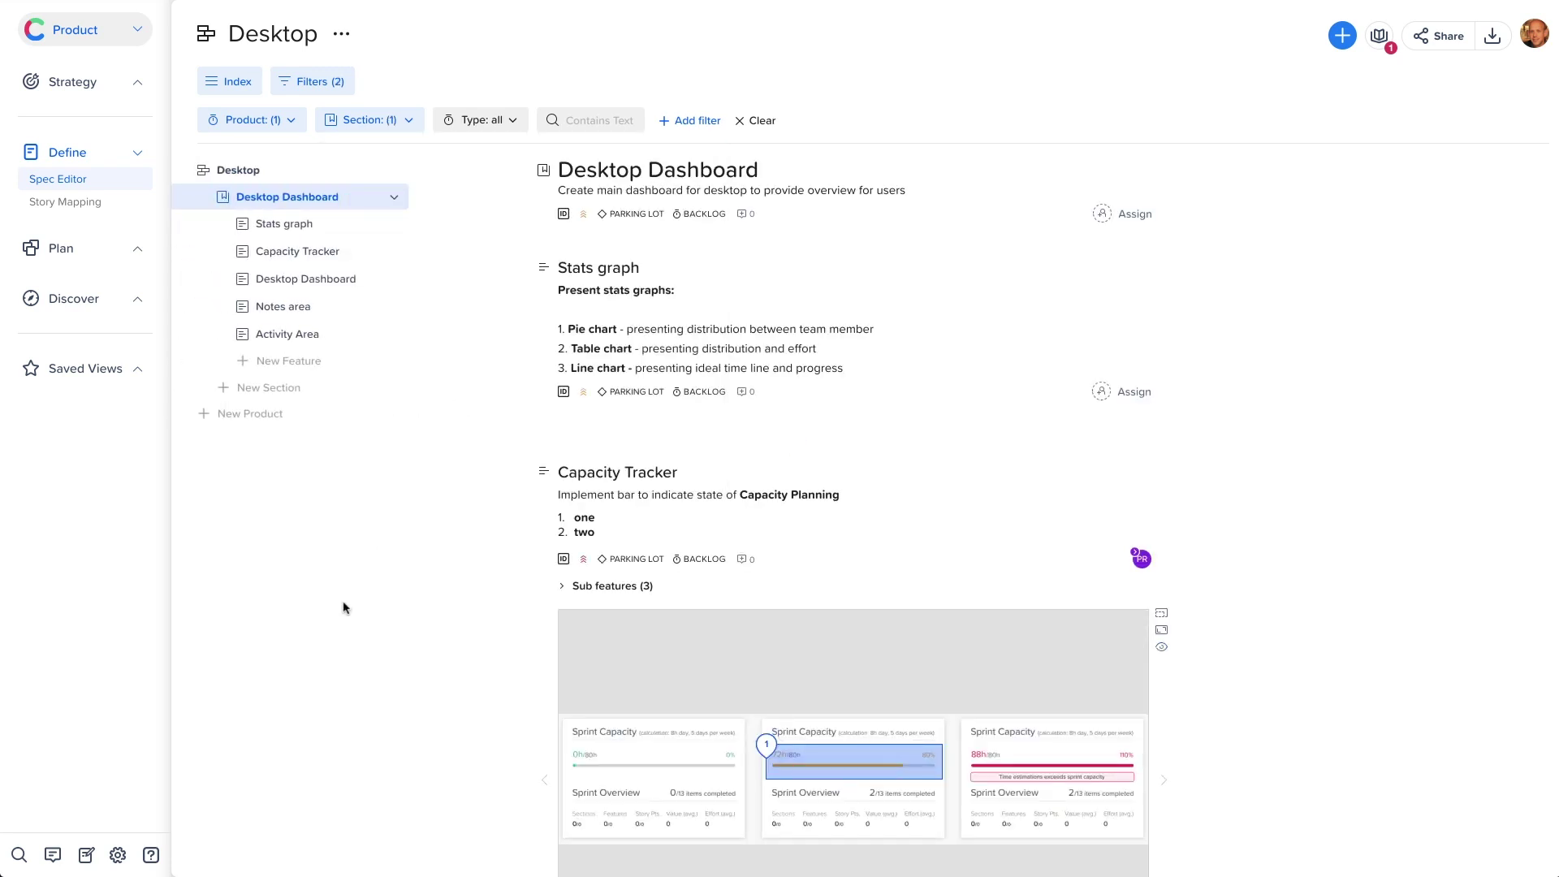